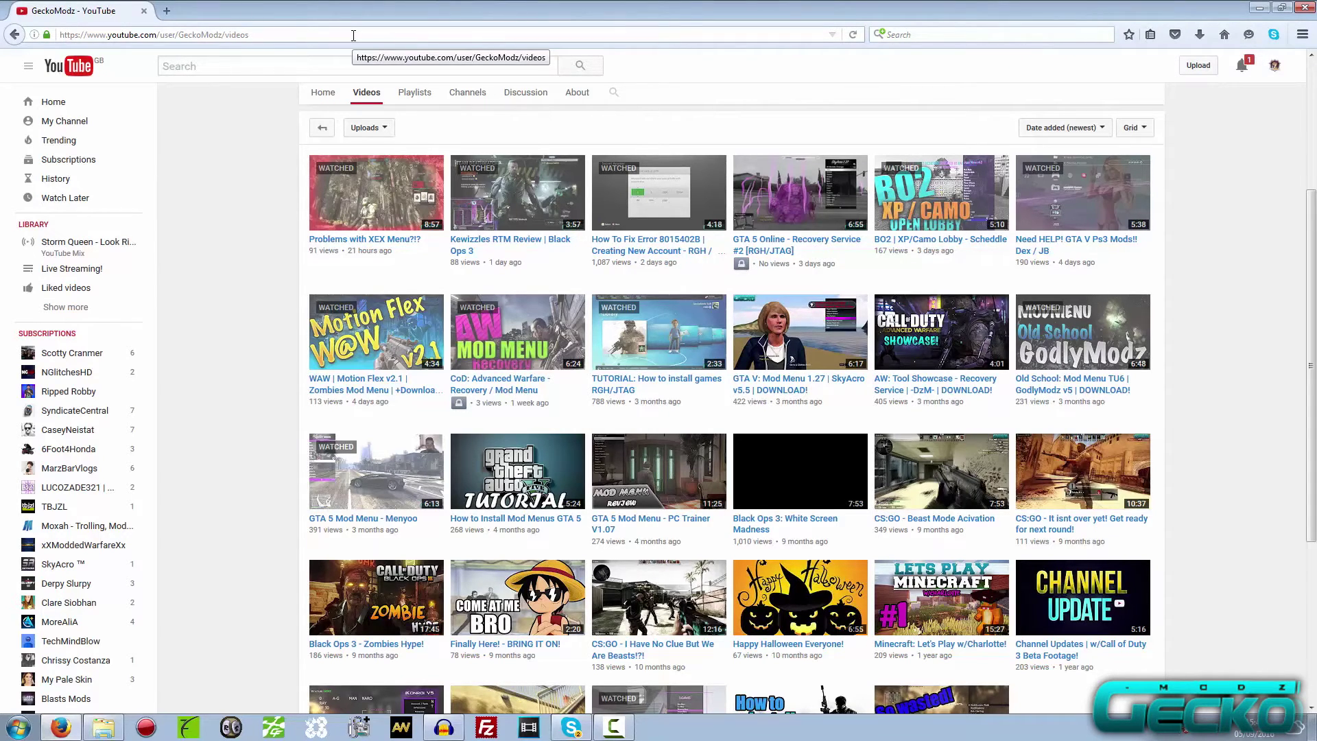
Step: Load the unsharedkvs.com store and put Unshared Serials (4.50 USD) in the cart
{"action": "left_click", "coordinate": [353, 35]}
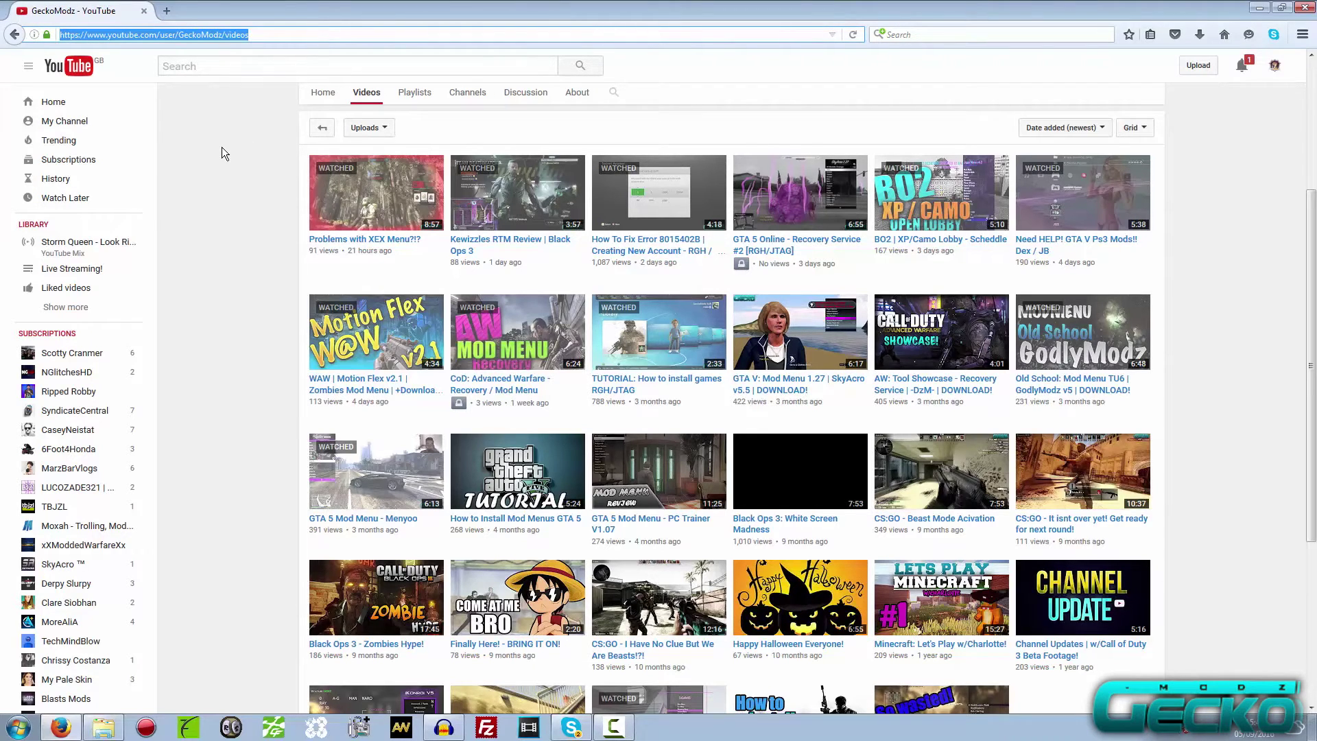
{"action": "type", "text": "unsharedkvs.com/"}
{"action": "key", "text": "Return"}
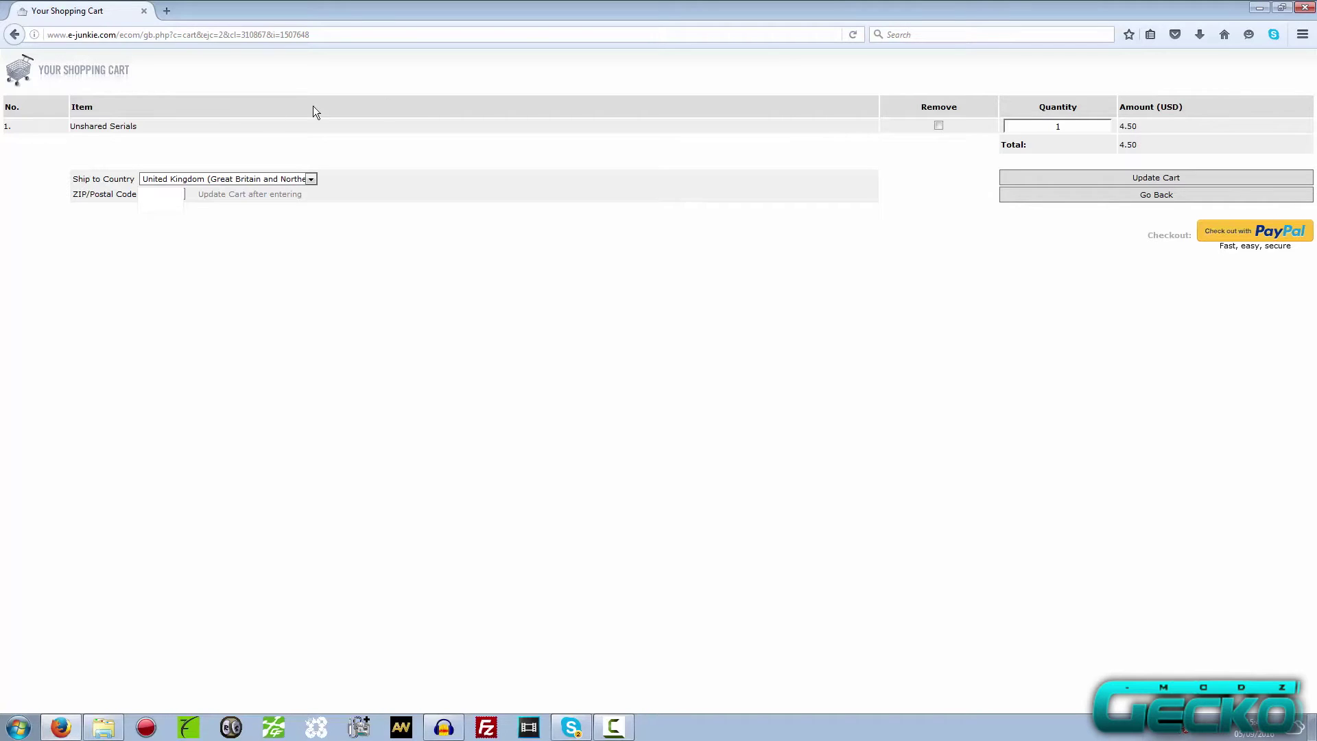
Step: Keep United Kingdom as the shipping country and begin entering the ZIP/Postal Code
{"action": "left_click", "coordinate": [224, 180]}
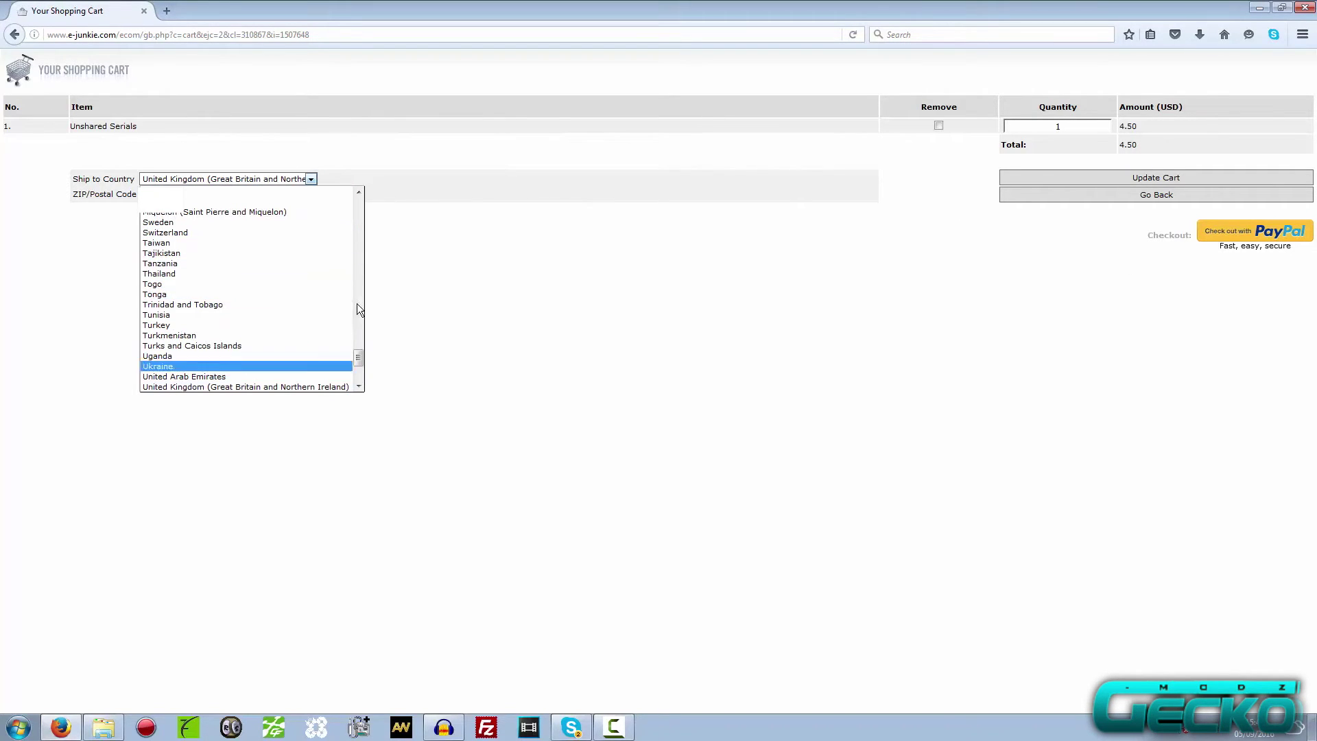
{"action": "left_click", "coordinate": [668, 255]}
{"action": "left_click", "coordinate": [163, 195]}
{"action": "left_click", "coordinate": [150, 269]}
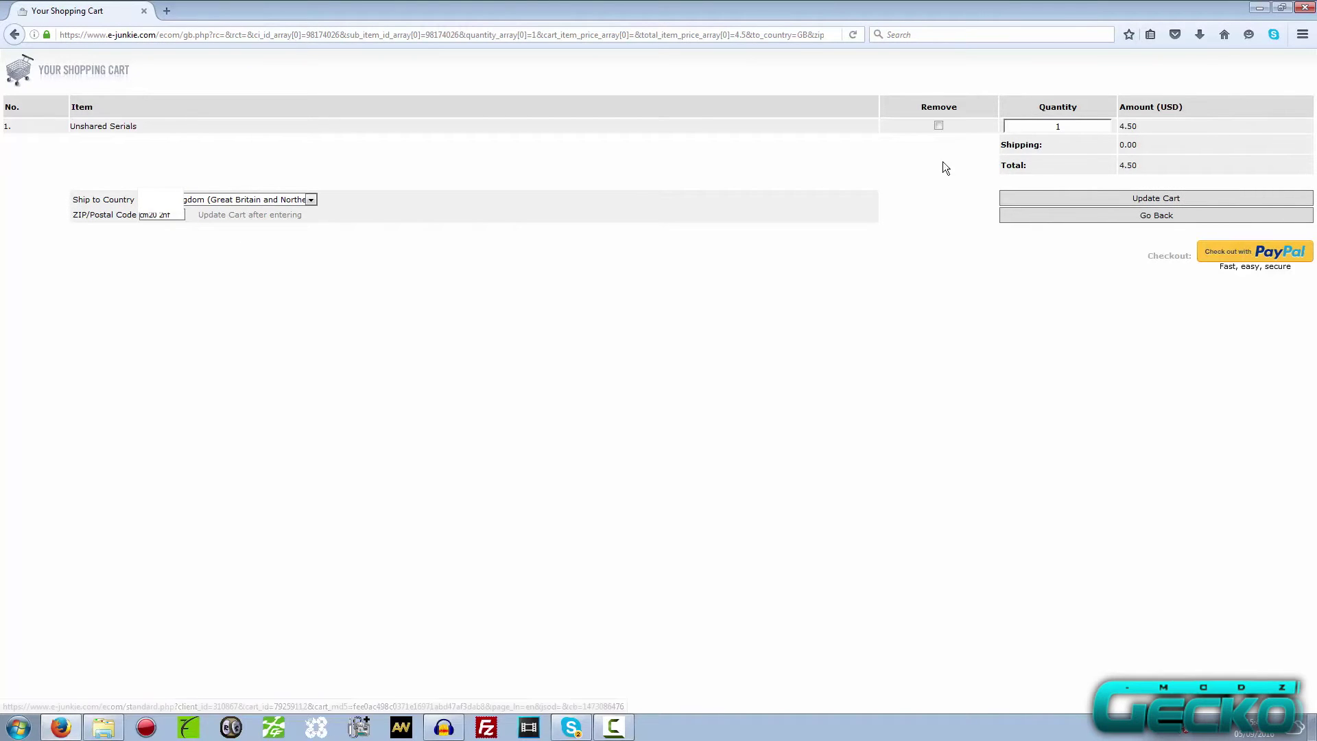
Step: Review the 4.50 USD total, then check out with PayPal and pay
{"action": "left_click_drag", "start_coordinate": [210, 165], "coordinate": [1182, 153]}
{"action": "left_click", "coordinate": [1183, 152]}
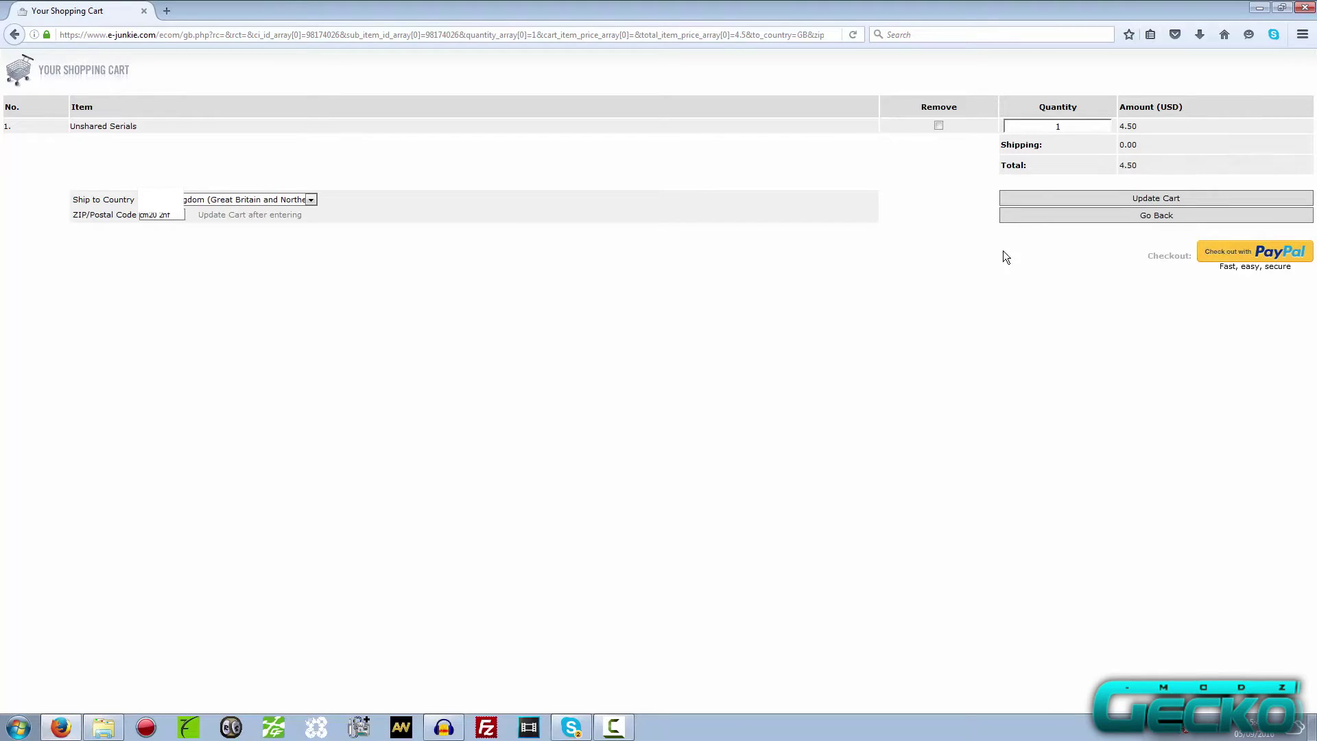
{"action": "double_click", "coordinate": [1167, 125]}
{"action": "double_click", "coordinate": [1128, 126]}
{"action": "left_click_drag", "start_coordinate": [1117, 131], "coordinate": [1177, 126]}
{"action": "left_click", "coordinate": [1245, 255]}
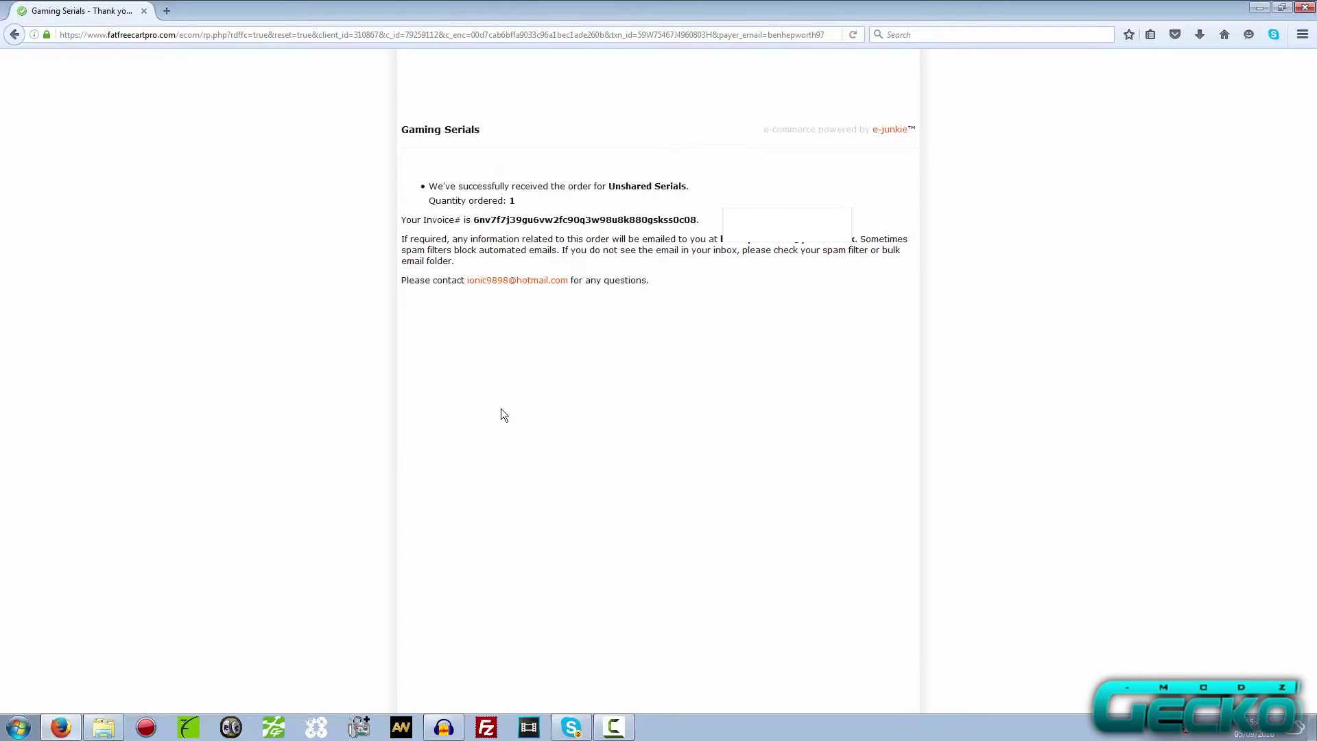
Step: Read the confirmation's order e-mail notice, spam filter warning and seller contact line
{"action": "left_click_drag", "start_coordinate": [410, 239], "coordinate": [850, 241]}
{"action": "left_click", "coordinate": [658, 250]}
{"action": "left_click", "coordinate": [823, 242]}
{"action": "left_click_drag", "start_coordinate": [426, 250], "coordinate": [554, 251]}
{"action": "left_click", "coordinate": [530, 251]}
{"action": "left_click", "coordinate": [597, 270]}
{"action": "left_click_drag", "start_coordinate": [465, 280], "coordinate": [669, 281]}
{"action": "left_click", "coordinate": [657, 282]}
Step: Note the invoice number, then open a new blank browser tab
{"action": "left_click_drag", "start_coordinate": [471, 220], "coordinate": [696, 221]}
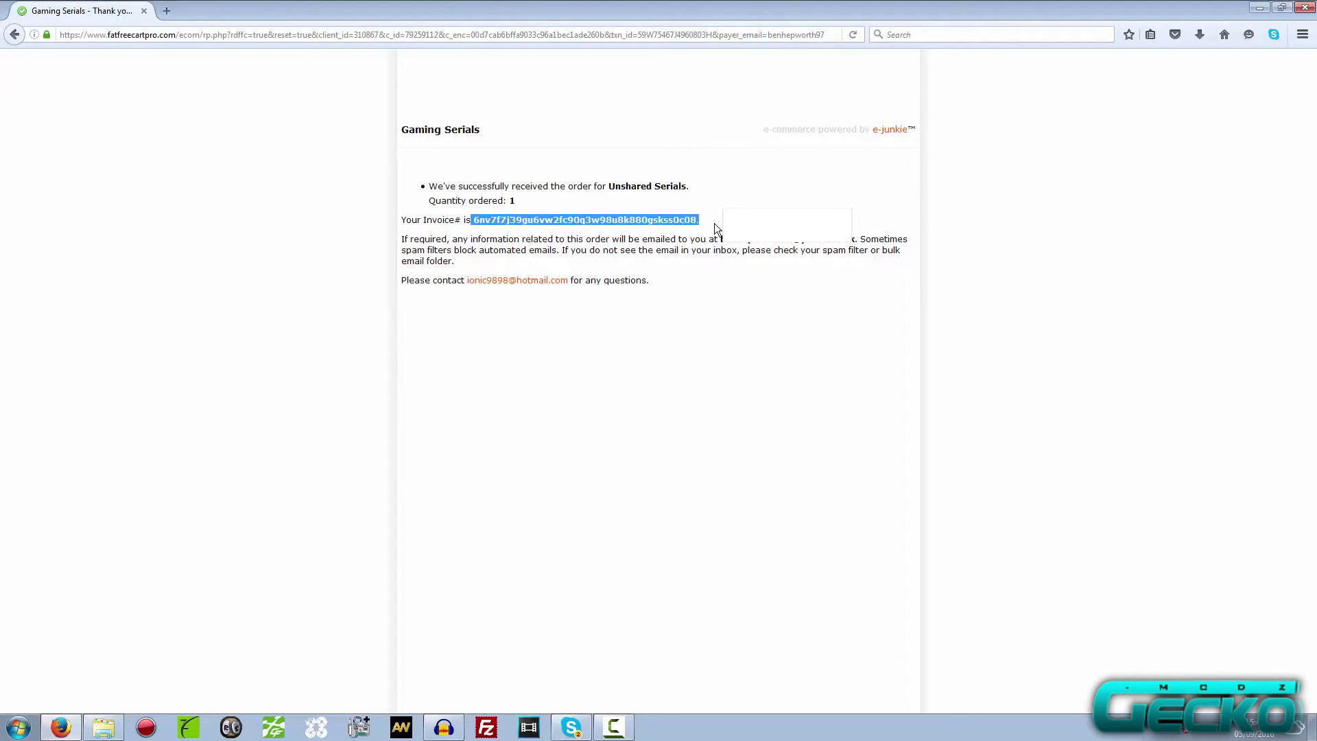
{"action": "left_click_drag", "start_coordinate": [494, 220], "coordinate": [700, 220]}
{"action": "left_click", "coordinate": [461, 217]}
{"action": "left_click_drag", "start_coordinate": [461, 217], "coordinate": [700, 221]}
{"action": "left_click_drag", "start_coordinate": [505, 220], "coordinate": [711, 229]}
{"action": "left_click", "coordinate": [543, 220]}
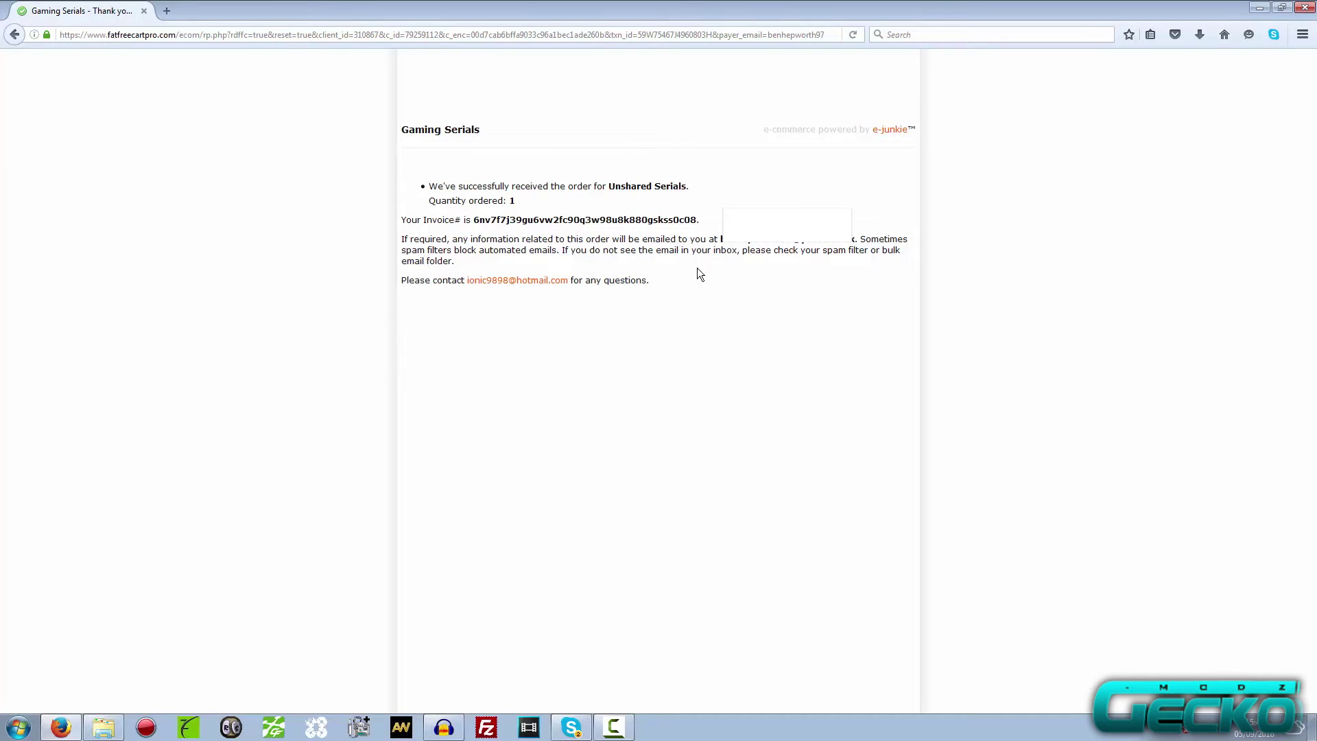
{"action": "left_click", "coordinate": [174, 3]}
{"action": "left_click", "coordinate": [126, 6]}
Step: Go to Yahoo Mail from the address bar to reach the purchase email
{"action": "left_click", "coordinate": [206, 11]}
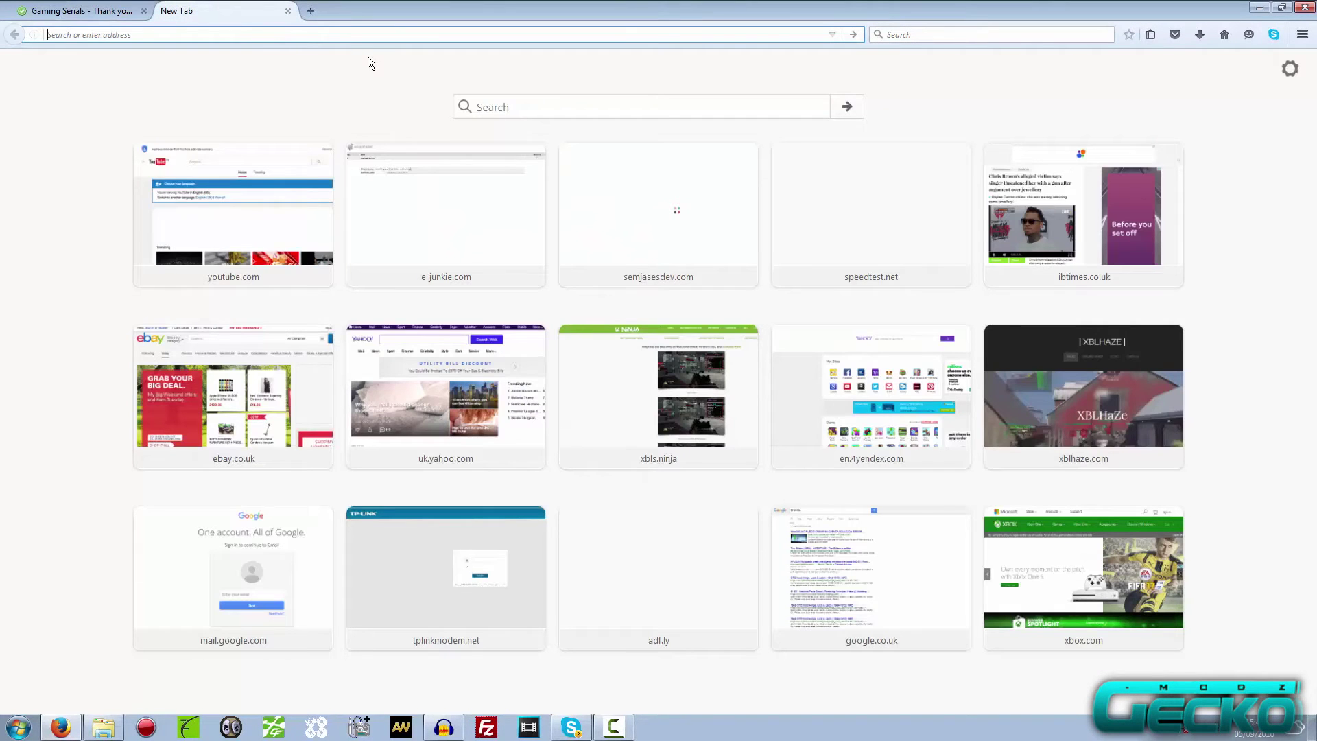
{"action": "type", "text": "yahoo.co.uk/"}
{"action": "key", "text": "Return"}
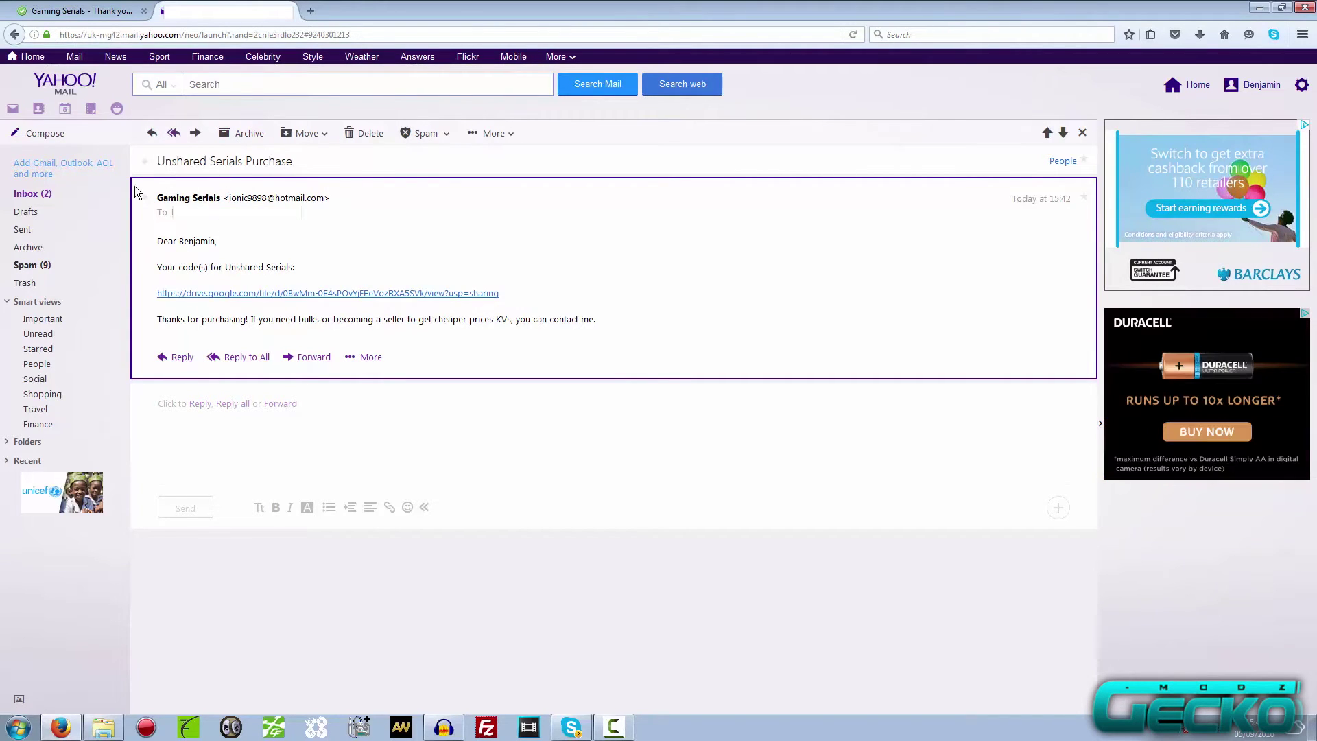
Step: Read the Unshared Serials Purchase email and follow its drive.google.com link
{"action": "left_click_drag", "start_coordinate": [159, 242], "coordinate": [302, 262]}
{"action": "left_click", "coordinate": [154, 266]}
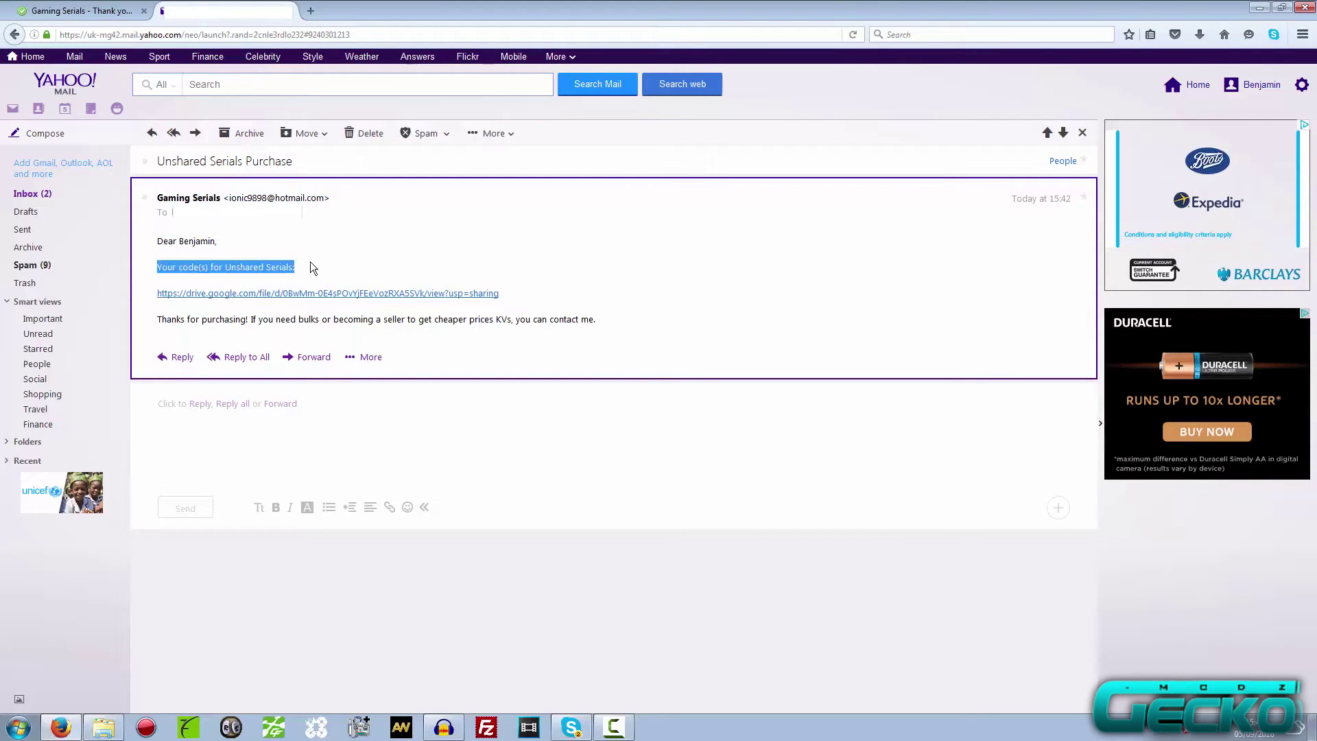
{"action": "left_click", "coordinate": [157, 299]}
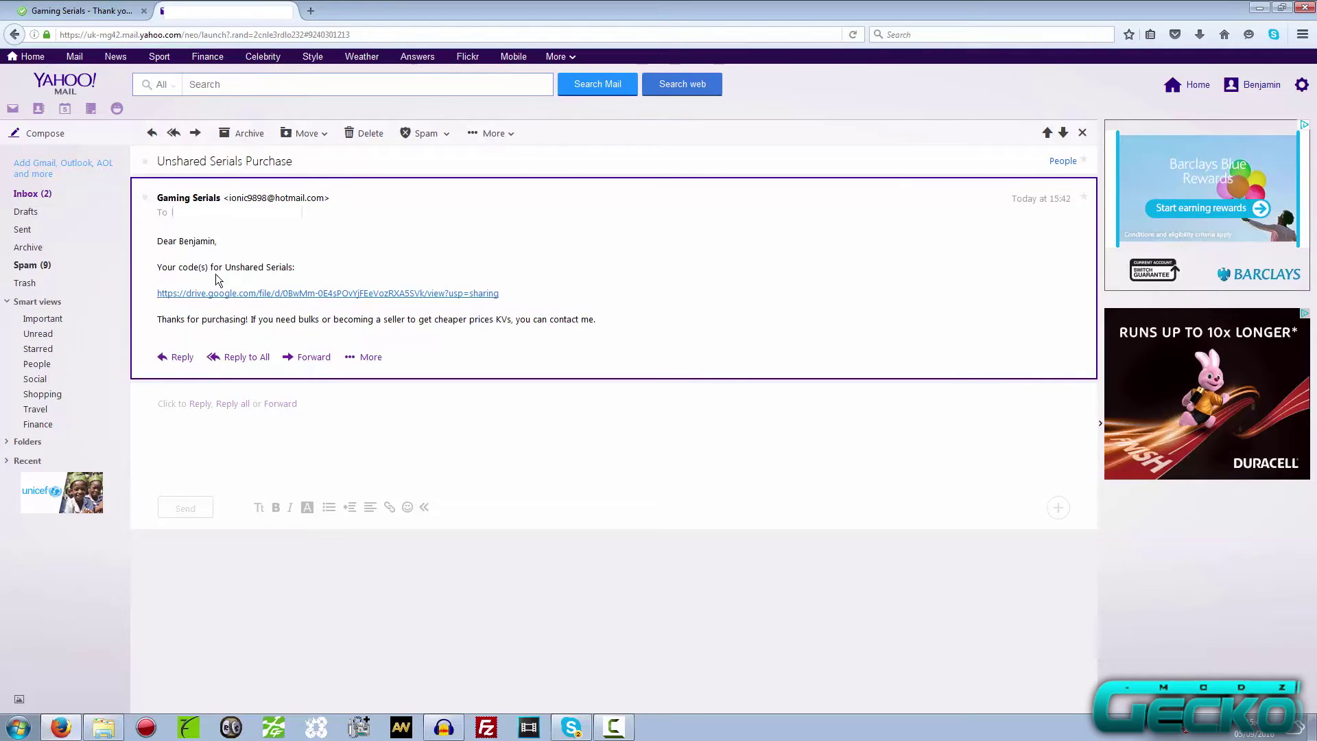
{"action": "left_click_drag", "start_coordinate": [165, 328], "coordinate": [524, 323]}
{"action": "left_click", "coordinate": [519, 329]}
{"action": "left_click_drag", "start_coordinate": [157, 320], "coordinate": [514, 321]}
{"action": "left_click", "coordinate": [340, 327]}
{"action": "left_click_drag", "start_coordinate": [157, 320], "coordinate": [311, 321]}
{"action": "left_click", "coordinate": [580, 324]}
{"action": "left_click_drag", "start_coordinate": [626, 326], "coordinate": [320, 350]}
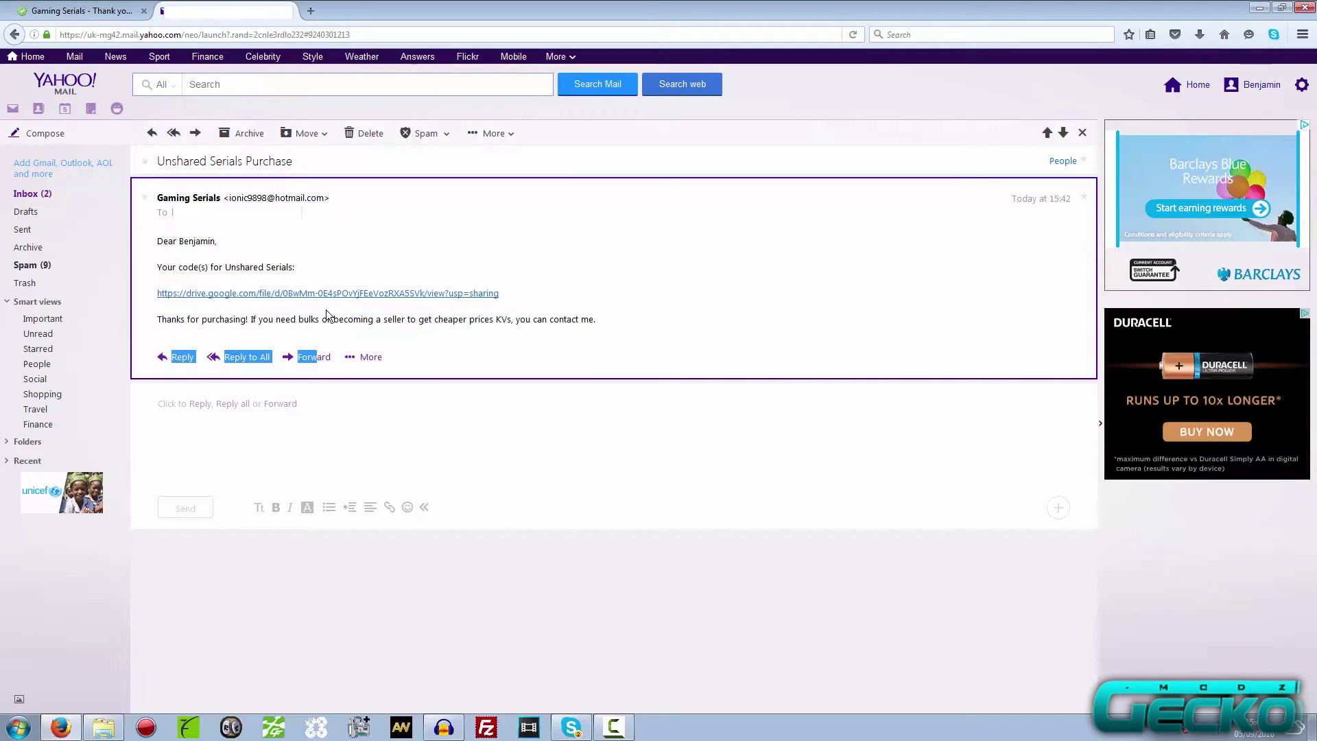
{"action": "left_click", "coordinate": [350, 321]}
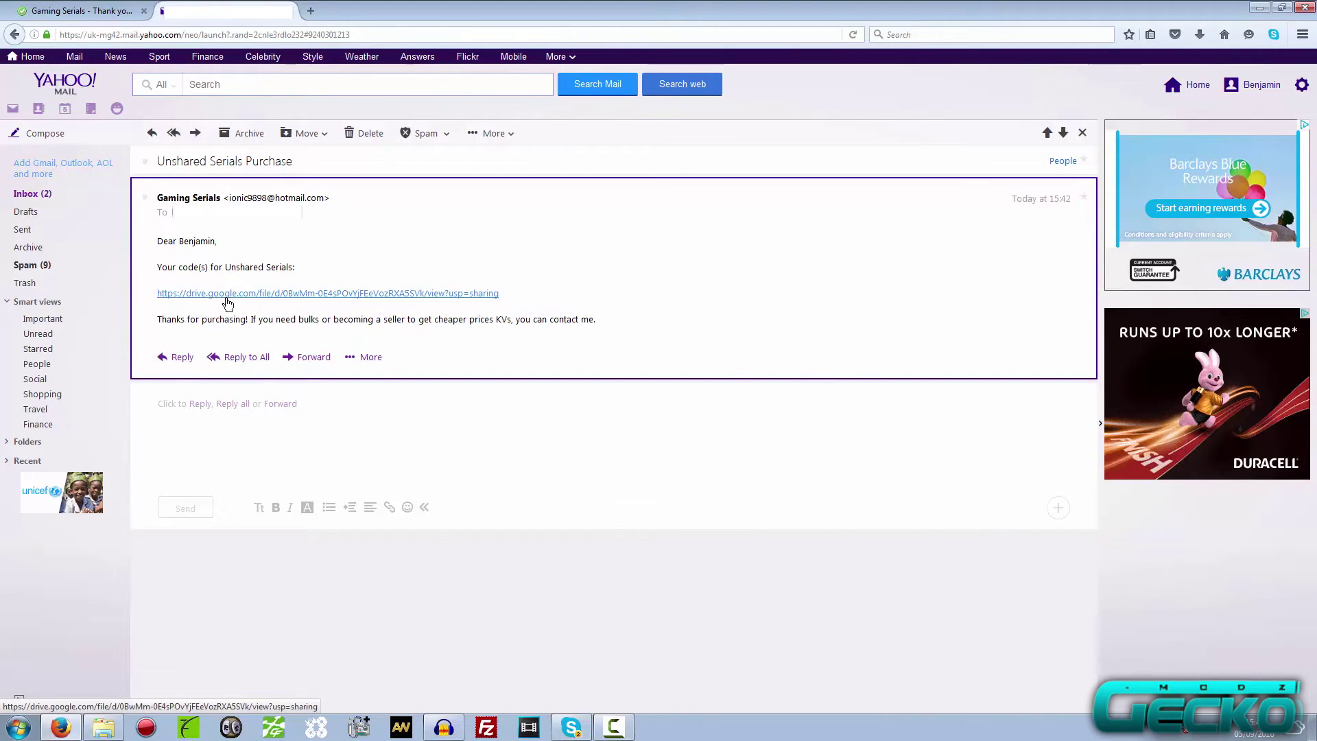
{"action": "left_click", "coordinate": [295, 301]}
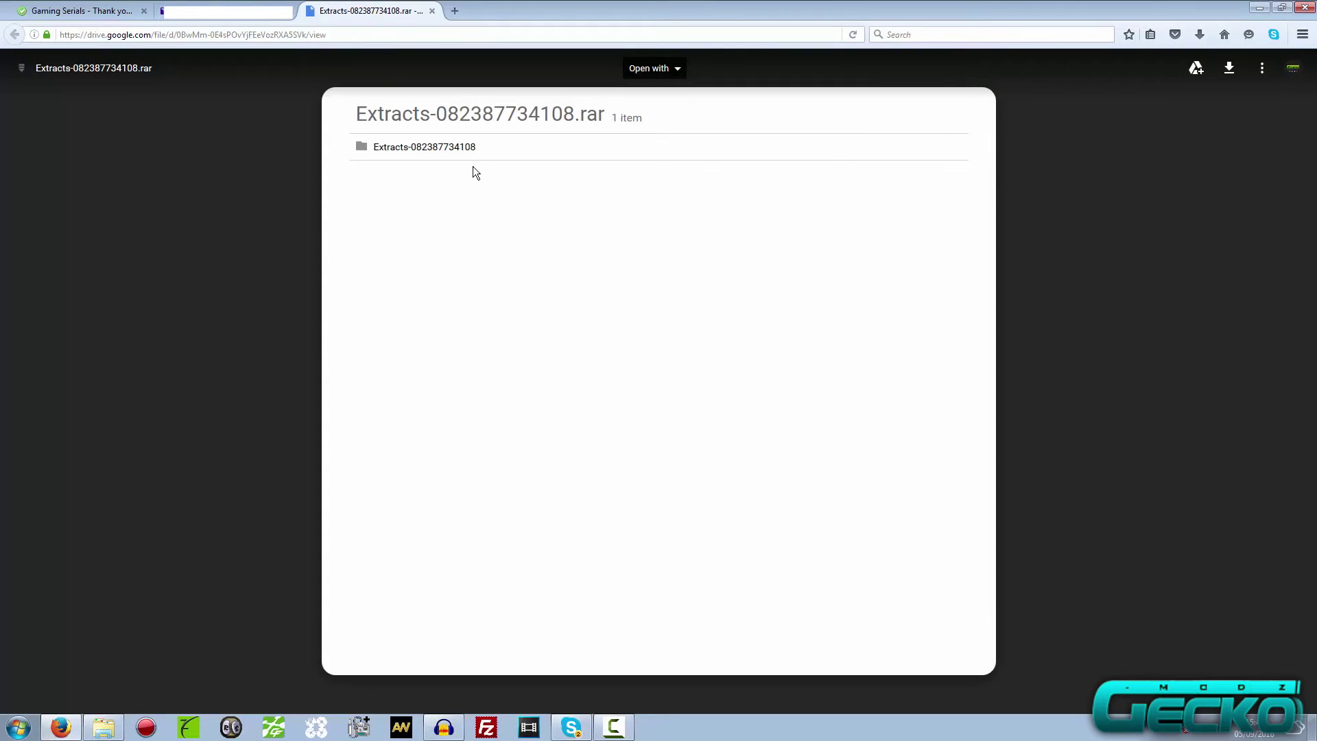
Step: Download Extracts-082387734108.rar from Google Drive, choosing Save File
{"action": "left_click_drag", "start_coordinate": [394, 114], "coordinate": [605, 115]}
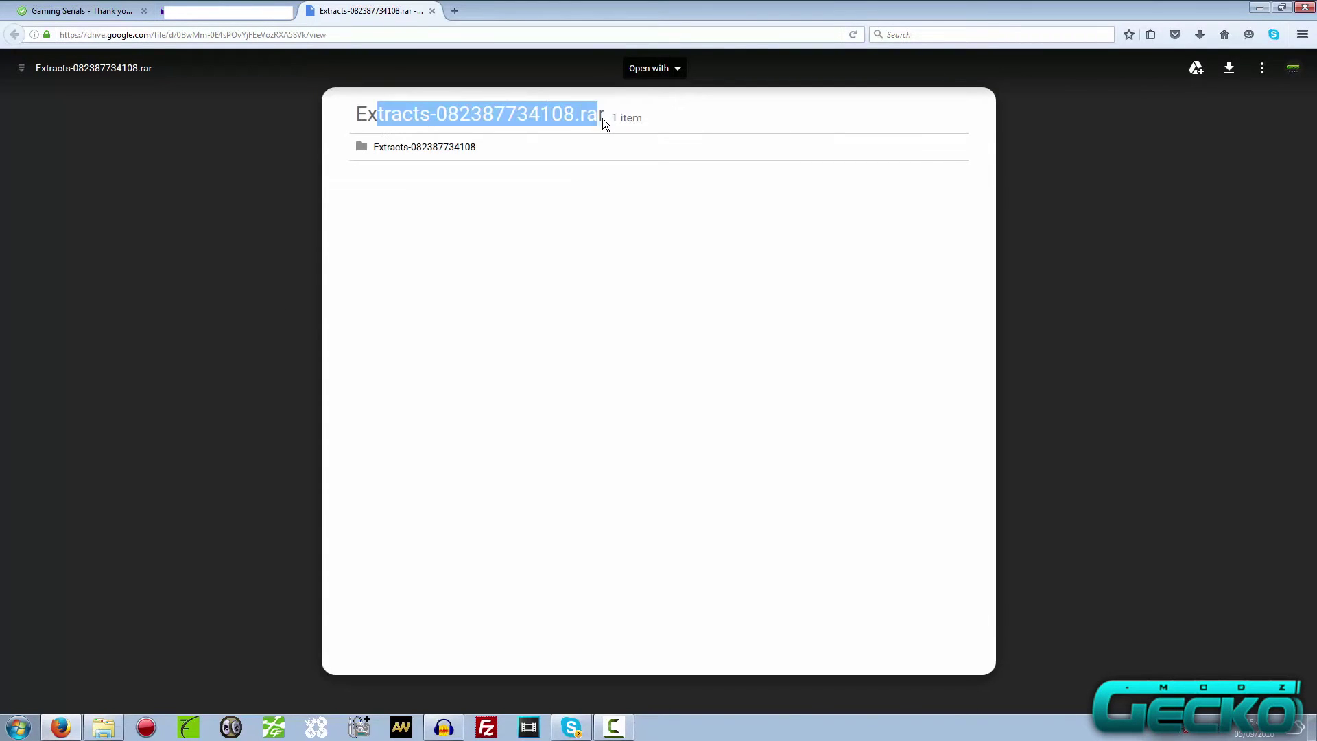
{"action": "left_click", "coordinate": [1228, 68]}
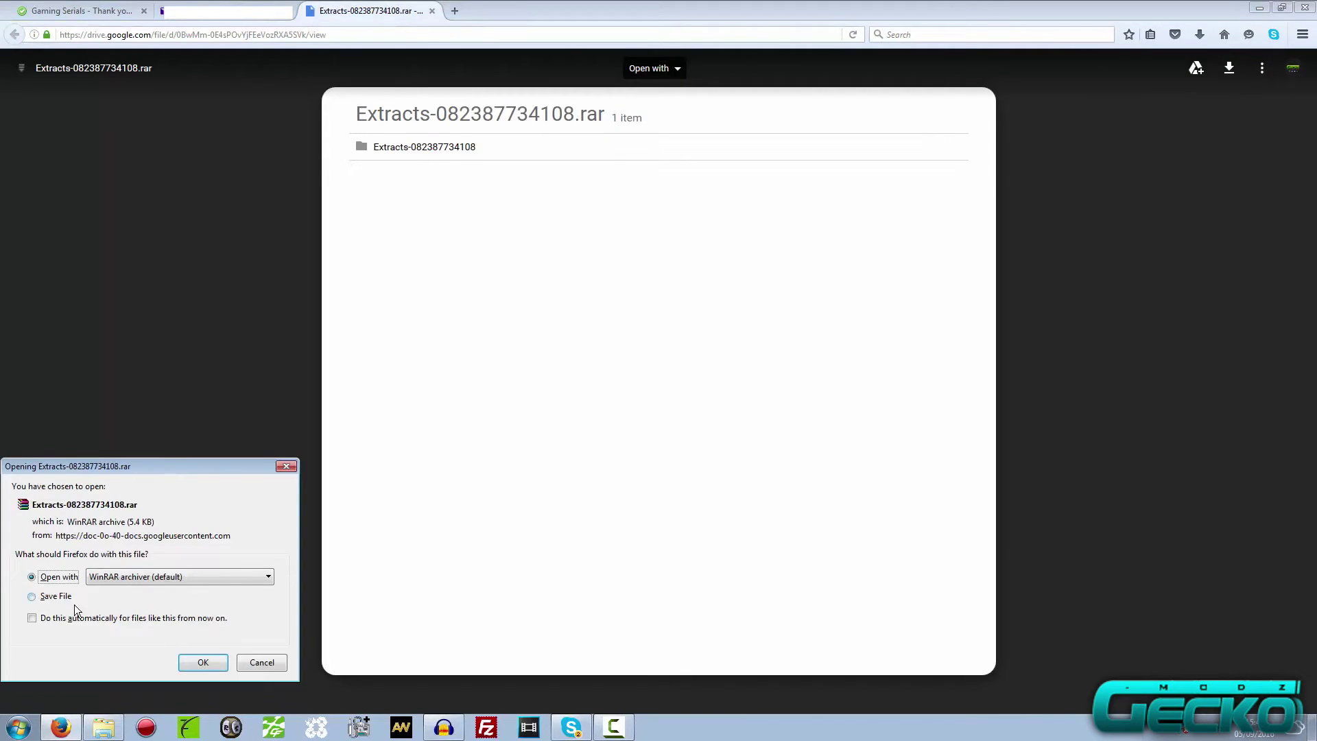
{"action": "left_click", "coordinate": [29, 593]}
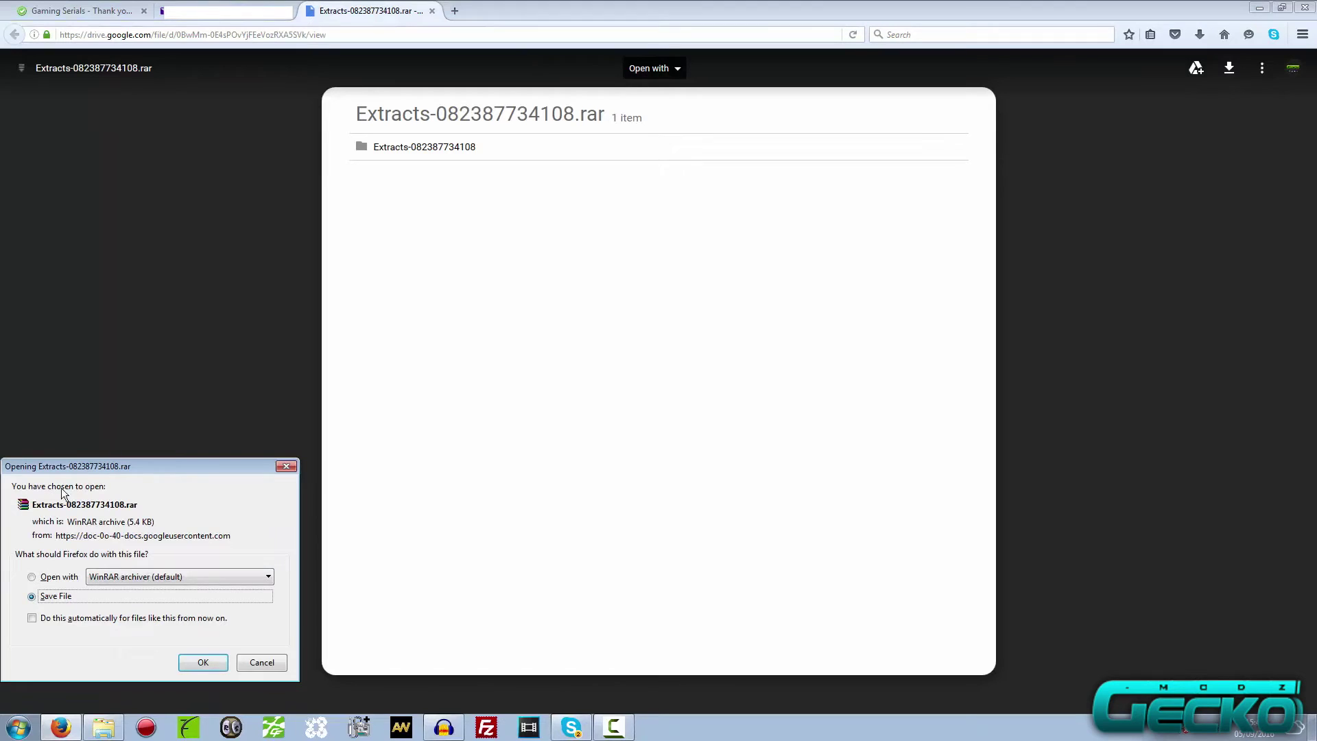
{"action": "left_click", "coordinate": [198, 663]}
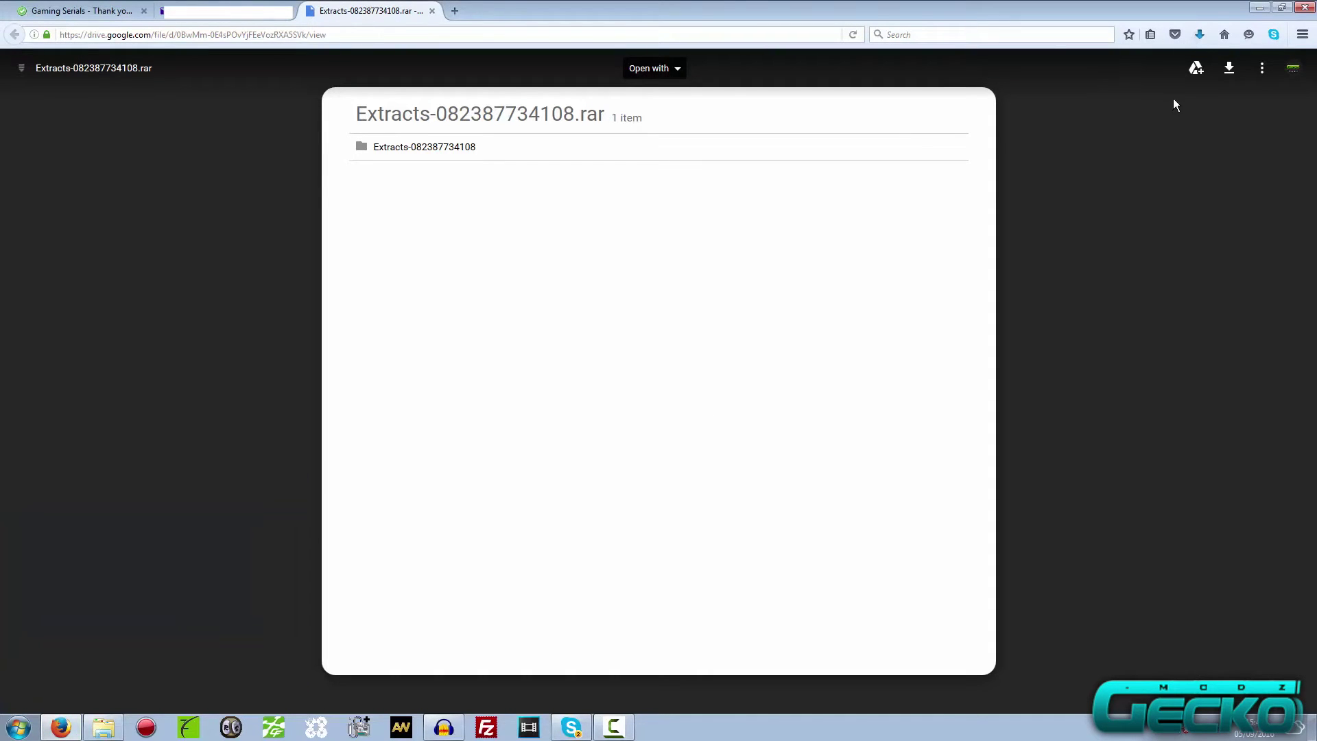
Step: Snap Firefox to the left half and drag the downloaded rar onto the desktop
{"action": "left_click_drag", "start_coordinate": [785, 12], "coordinate": [3, 103]}
{"action": "left_click", "coordinate": [535, 45]}
{"action": "left_click_drag", "start_coordinate": [374, 89], "coordinate": [881, 72]}
{"action": "left_click_drag", "start_coordinate": [1062, 122], "coordinate": [755, 66]}
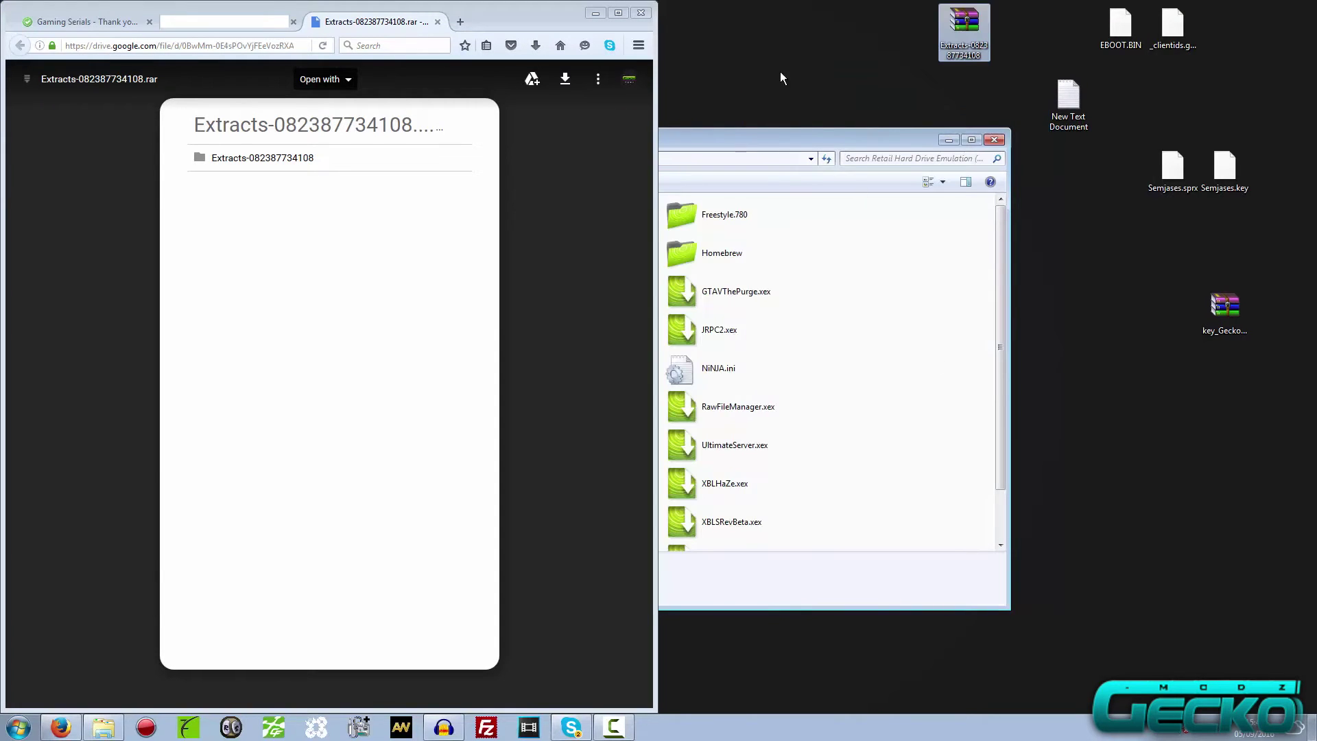
{"action": "double_click", "coordinate": [957, 24]}
{"action": "left_click_drag", "start_coordinate": [480, 268], "coordinate": [983, 90]}
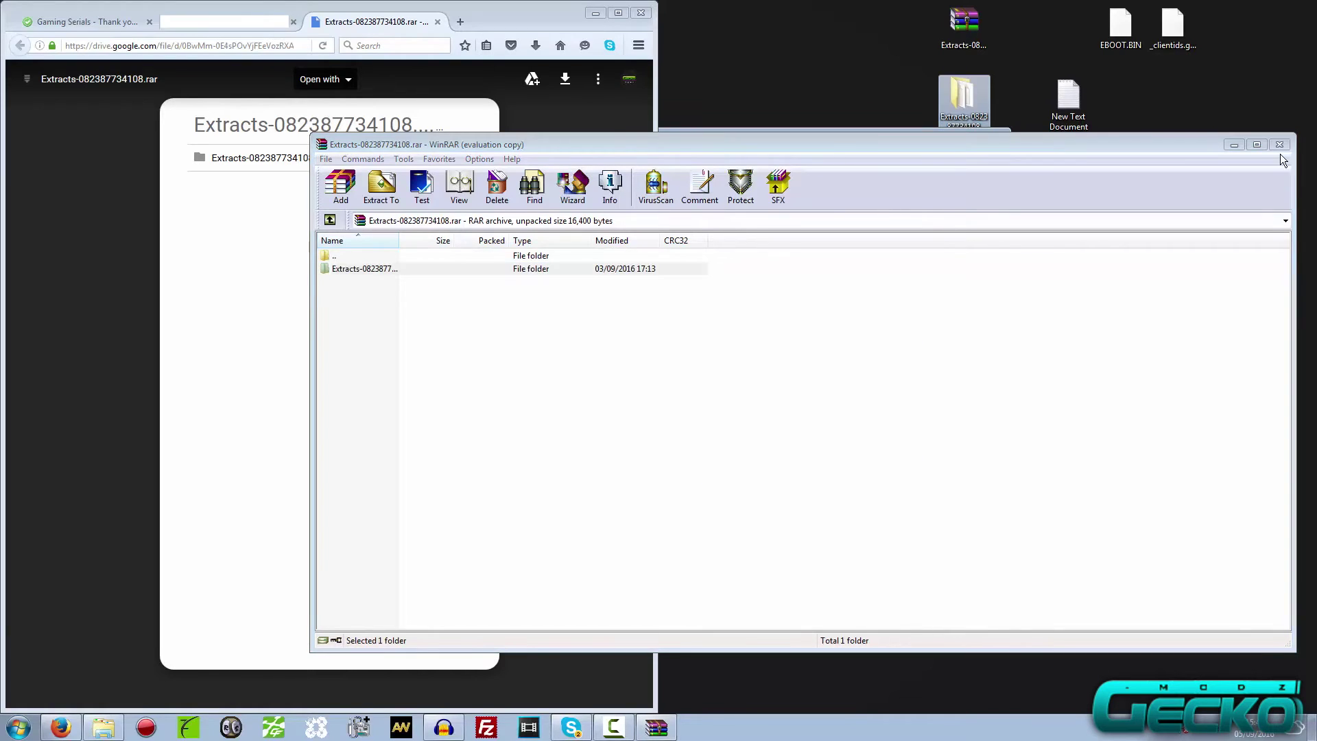
{"action": "left_click", "coordinate": [1277, 145]}
{"action": "left_click_drag", "start_coordinate": [962, 95], "coordinate": [1050, 45]}
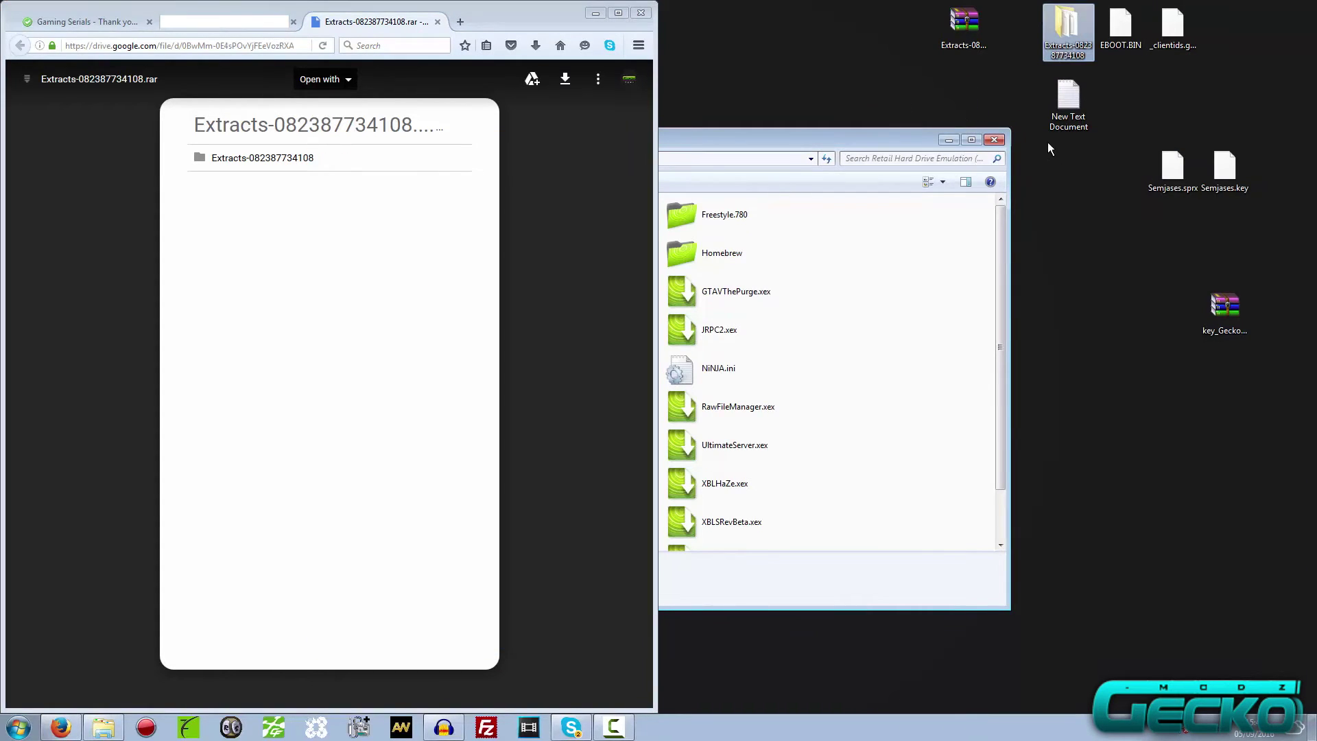
{"action": "double_click", "coordinate": [1067, 28]}
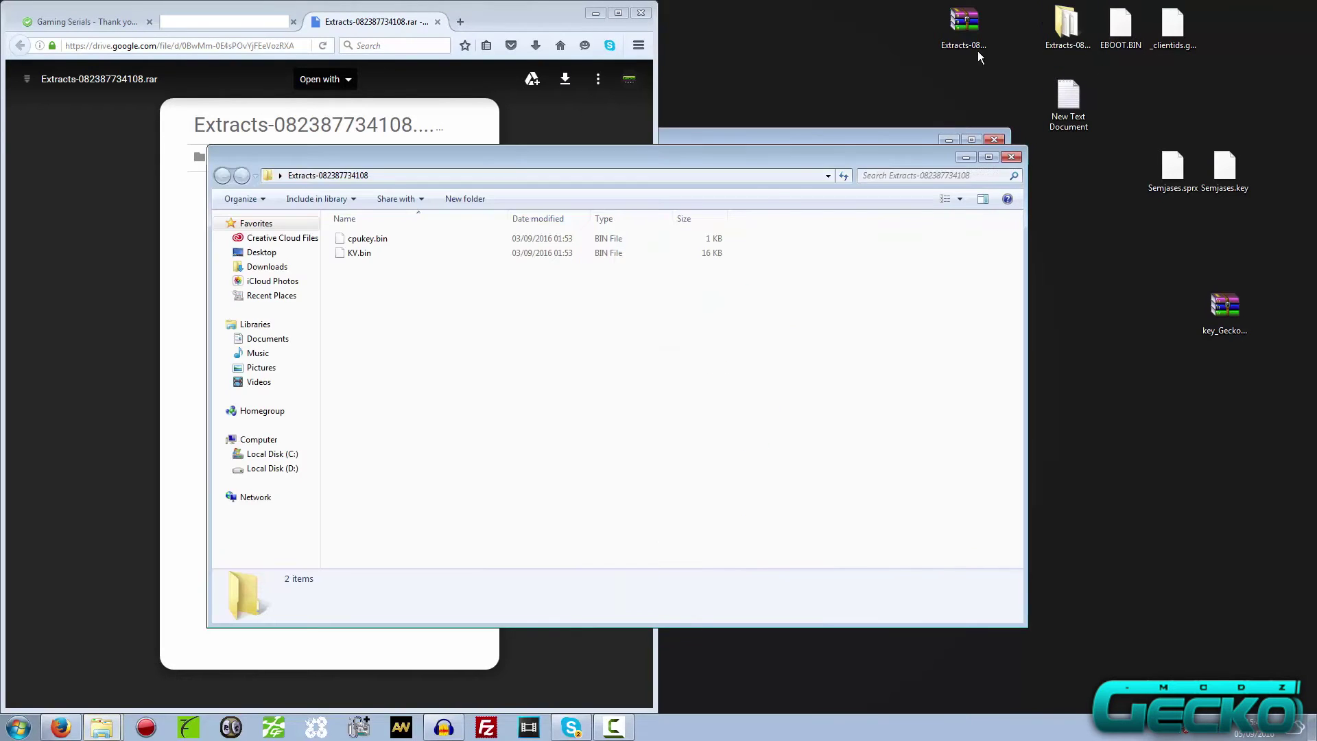
{"action": "left_click_drag", "start_coordinate": [727, 164], "coordinate": [1314, 196]}
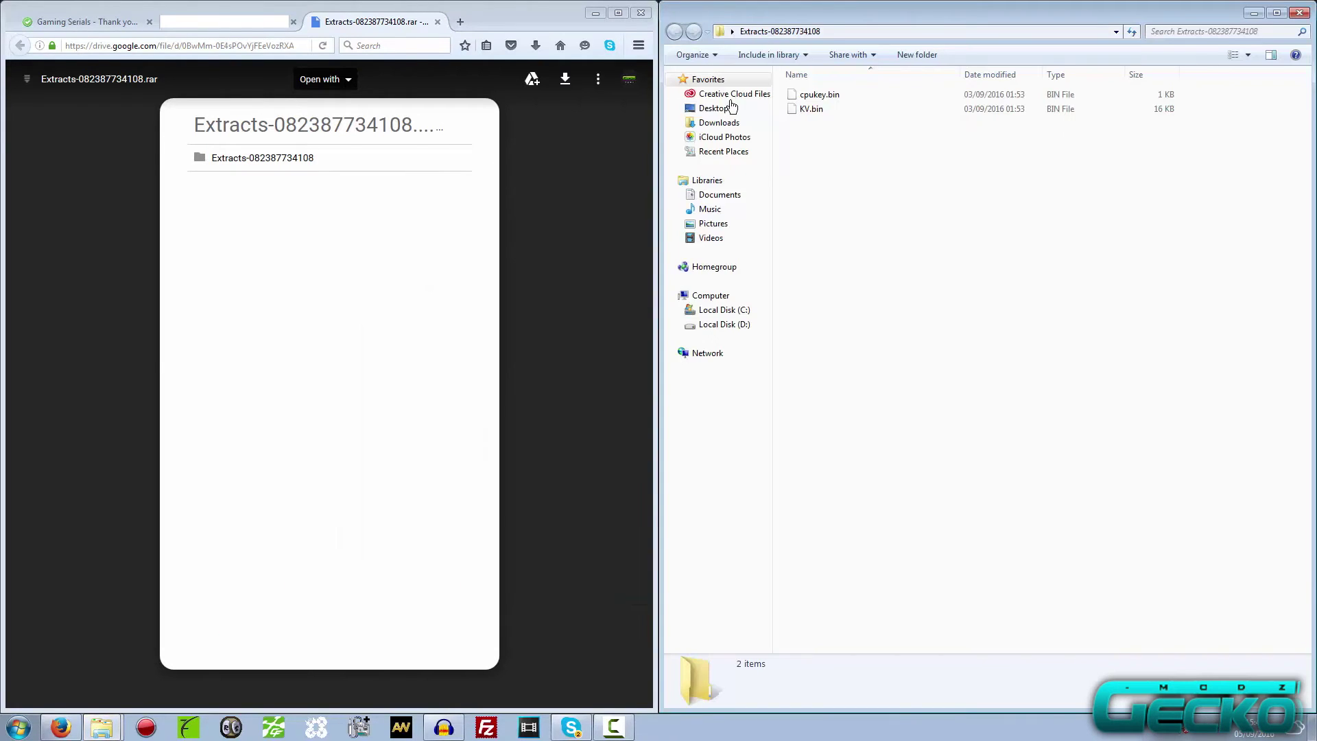
{"action": "left_click", "coordinate": [594, 18]}
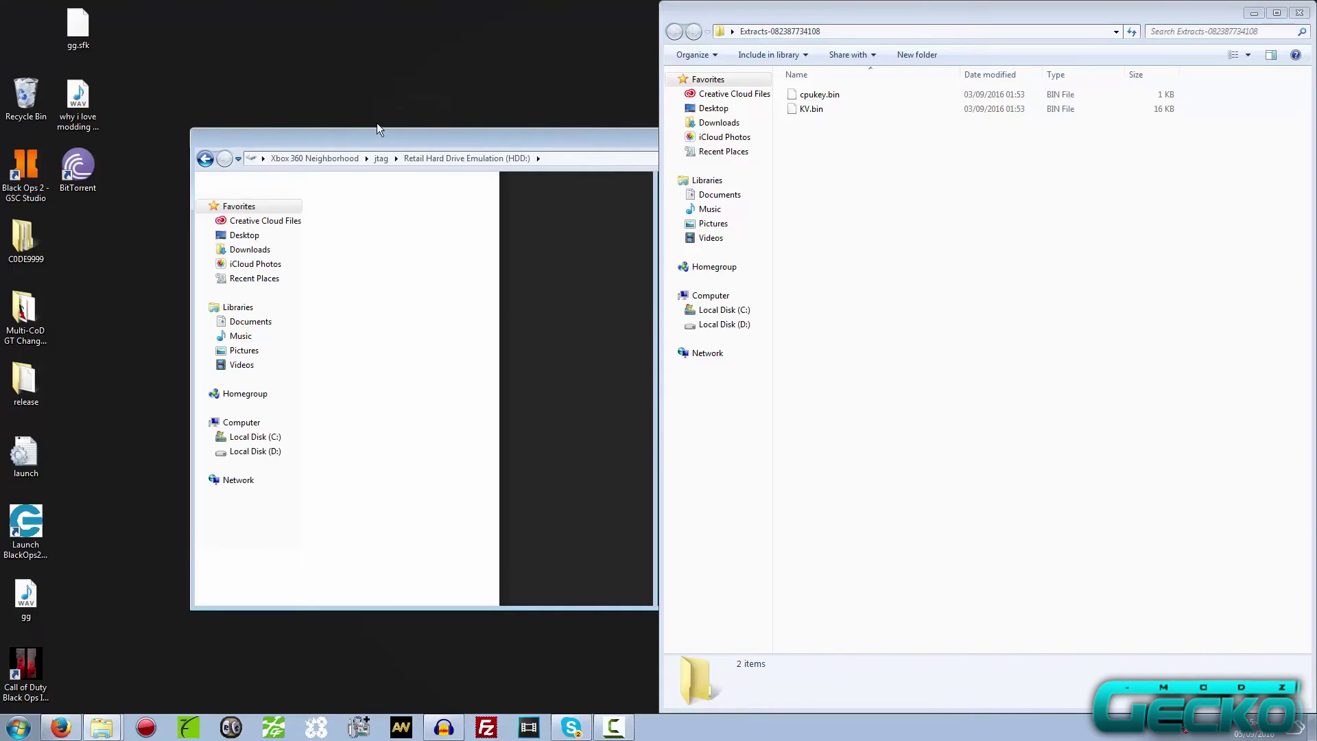
Step: Snap Xbox 360 Neighborhood to the left half and select the extracted cpukey.bin and KV.bin
{"action": "left_click_drag", "start_coordinate": [260, 130], "coordinate": [0, 124]}
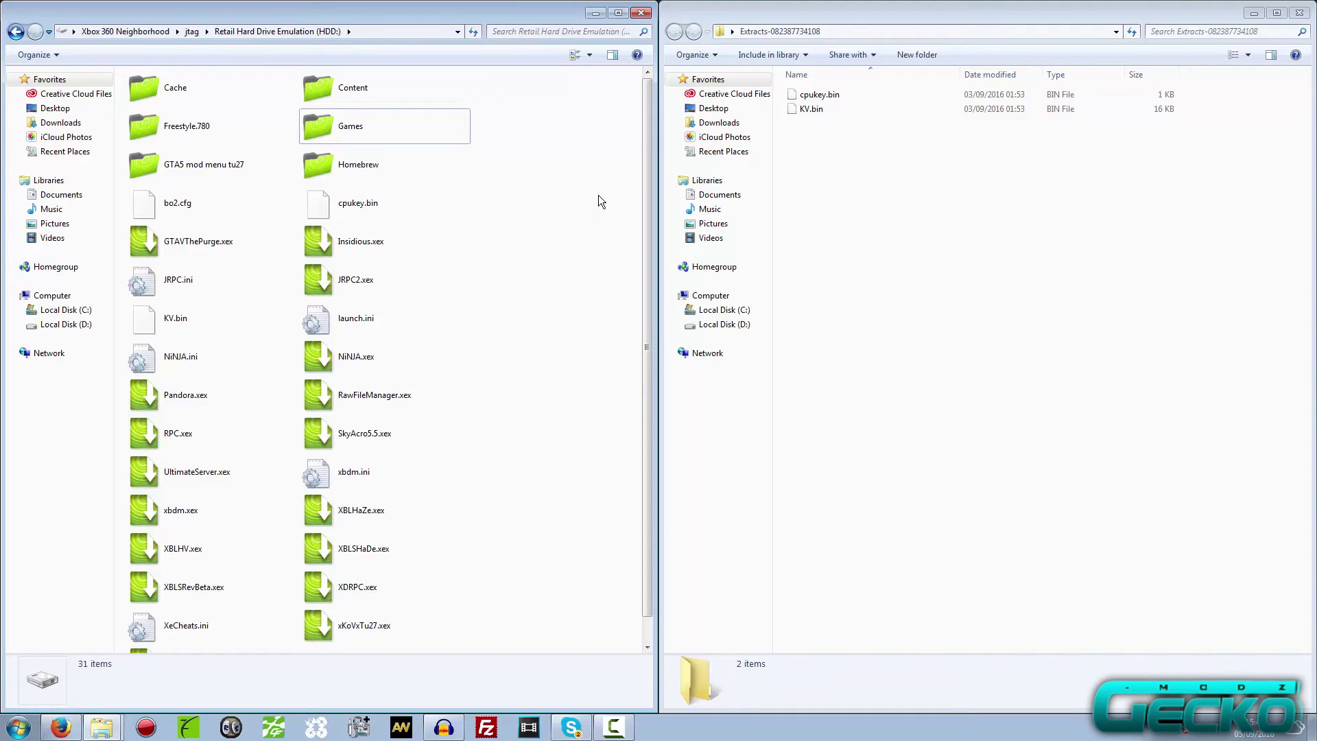
{"action": "left_click_drag", "start_coordinate": [969, 129], "coordinate": [828, 63]}
{"action": "left_click_drag", "start_coordinate": [1252, 187], "coordinate": [761, 72]}
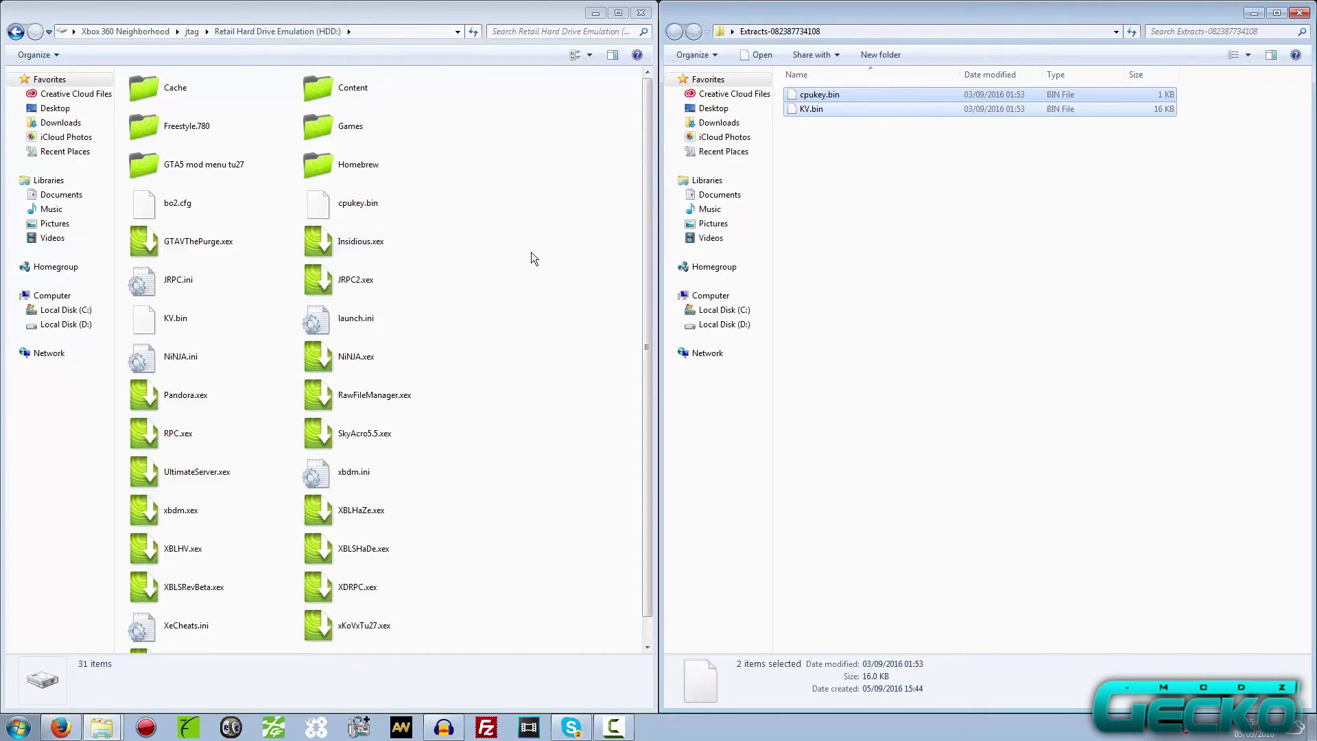
Step: Inspect the existing cpukey.bin and KV.bin in the console's Retail Hard Drive Emulation folder
{"action": "left_click", "coordinate": [505, 311]}
{"action": "scroll", "coordinate": [504, 312], "scroll_direction": "down", "scroll_amount": 1}
{"action": "scroll", "coordinate": [505, 312], "scroll_direction": "up", "scroll_amount": 1}
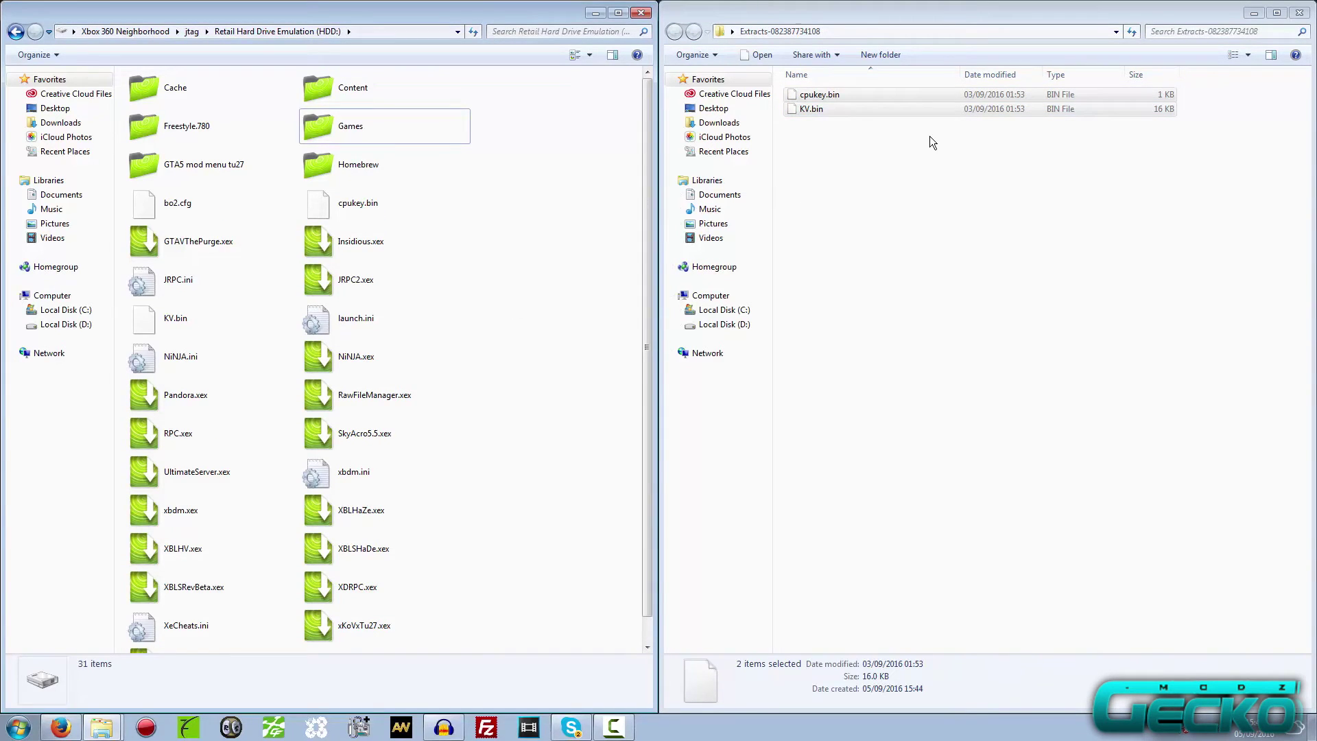
{"action": "left_click", "coordinate": [388, 215]}
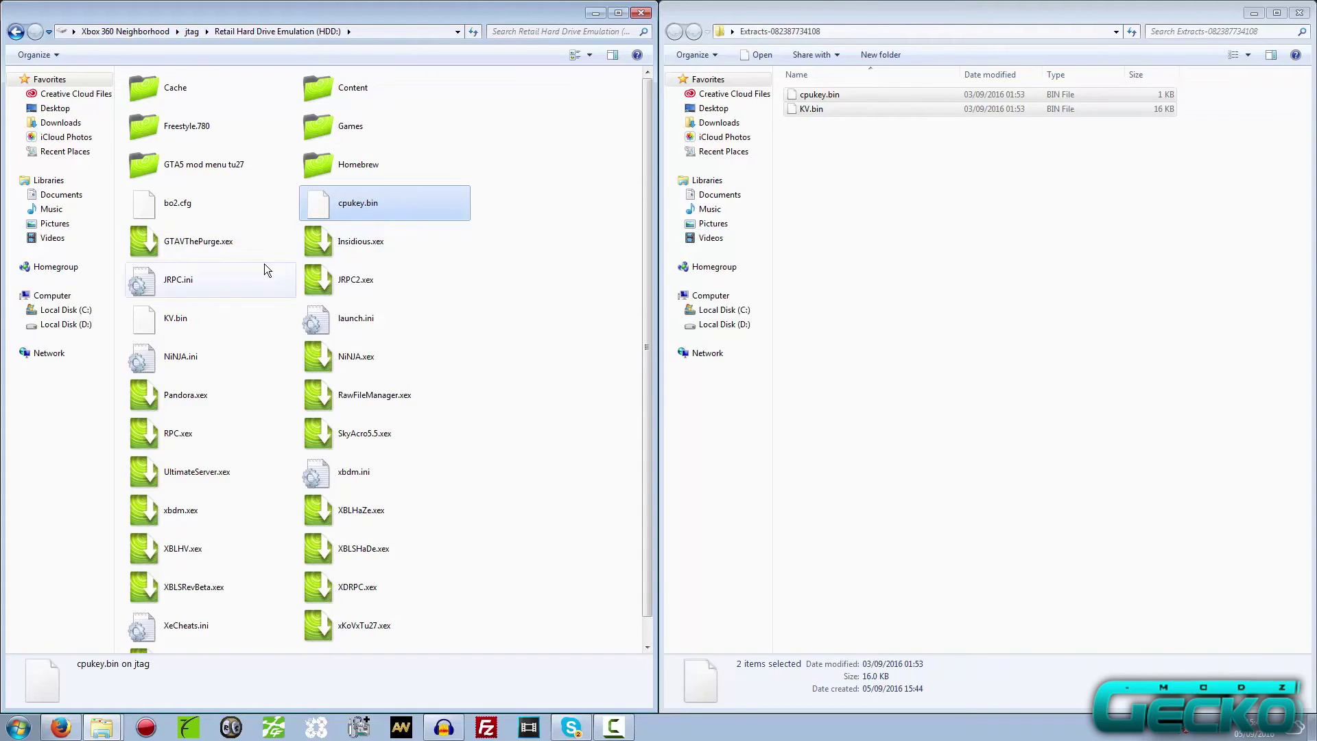
{"action": "left_click", "coordinate": [204, 314]}
{"action": "left_click", "coordinate": [530, 278]}
Step: Drag the extracted cpukey.bin and KV.bin onto the console drive, choosing Yes to All to replace
{"action": "left_click_drag", "start_coordinate": [1044, 263], "coordinate": [823, 87]}
{"action": "left_click_drag", "start_coordinate": [916, 203], "coordinate": [775, 83]}
{"action": "left_click_drag", "start_coordinate": [1155, 206], "coordinate": [806, 82]}
{"action": "left_click_drag", "start_coordinate": [1020, 158], "coordinate": [567, 272]}
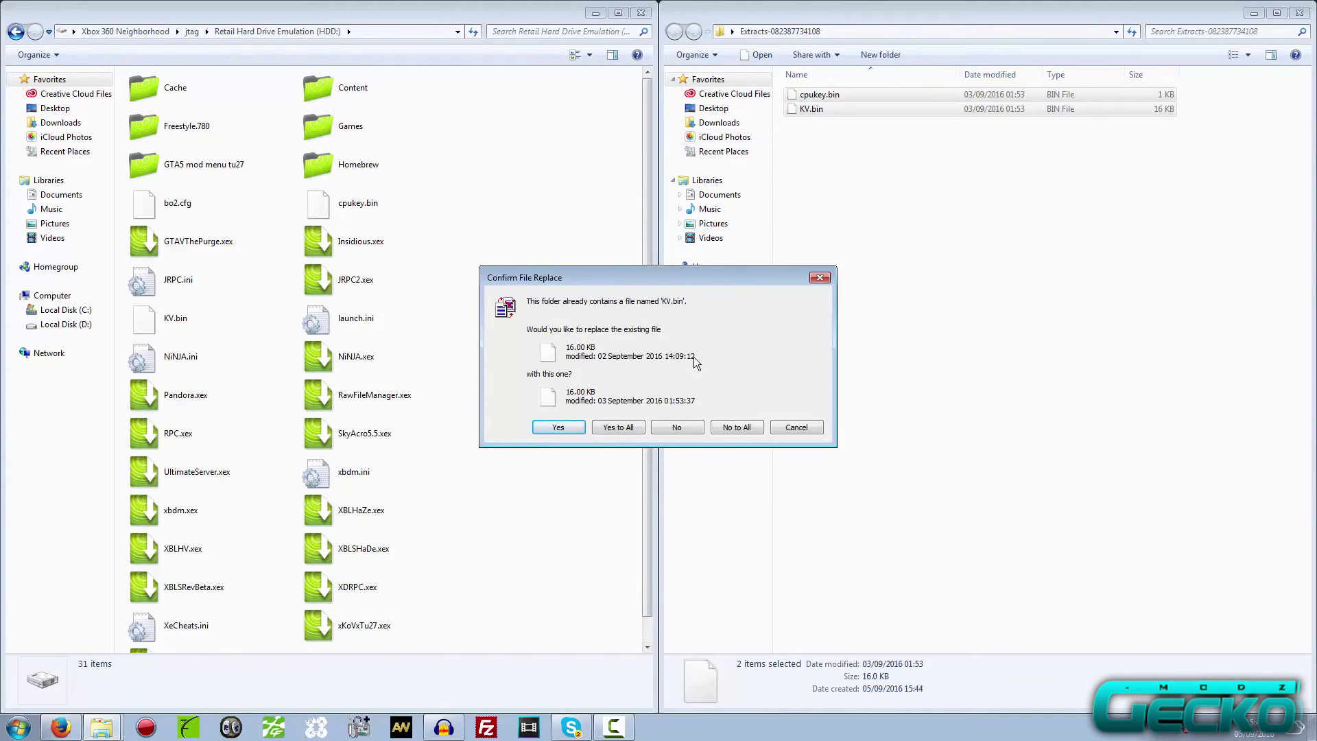
{"action": "left_click", "coordinate": [607, 426]}
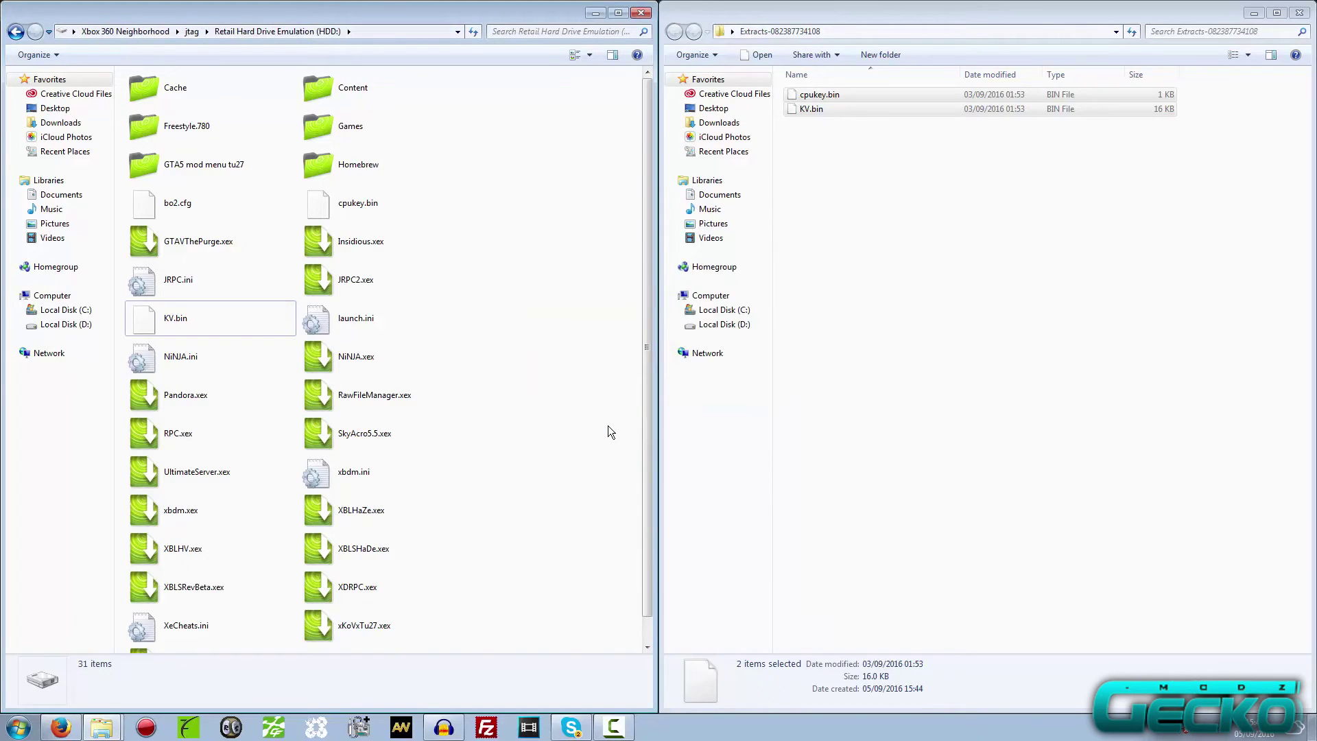
{"action": "left_click_drag", "start_coordinate": [867, 103], "coordinate": [599, 354]}
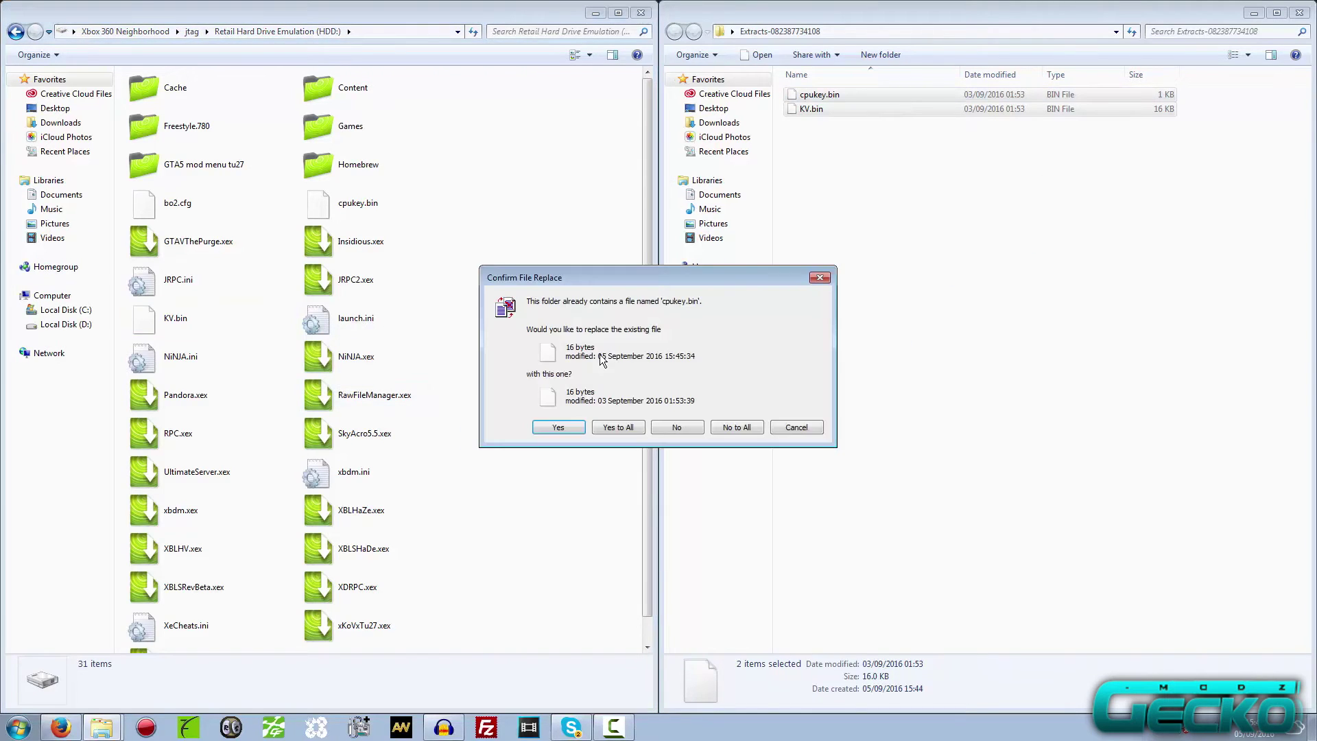
{"action": "left_click", "coordinate": [621, 432]}
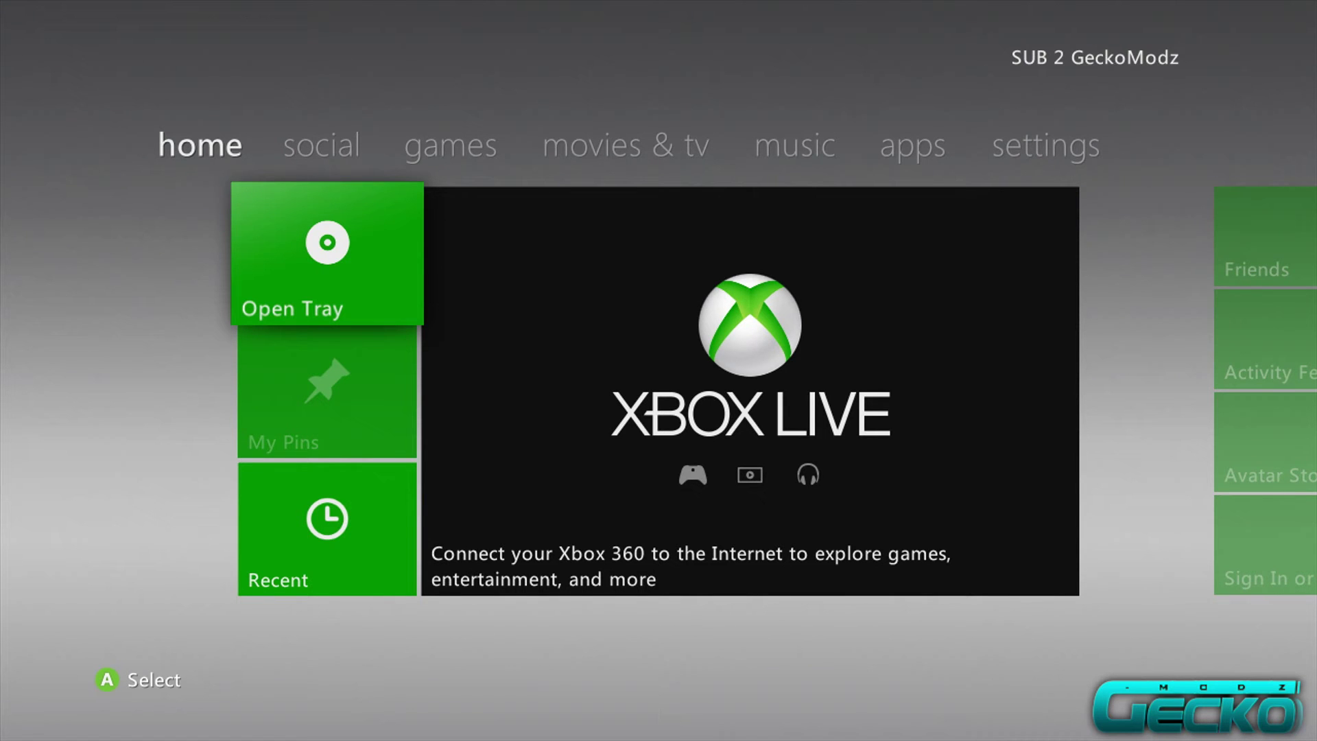
Step: Browse the dashboard tabs, open and close the Guide, then confirm Turn Off Console
{"action": "key", "text": "Right"}
{"action": "key", "text": "Right"}
{"action": "key", "text": "Right"}
{"action": "key", "text": "Right"}
{"action": "key", "text": "Right"}
{"action": "key", "text": "Right"}
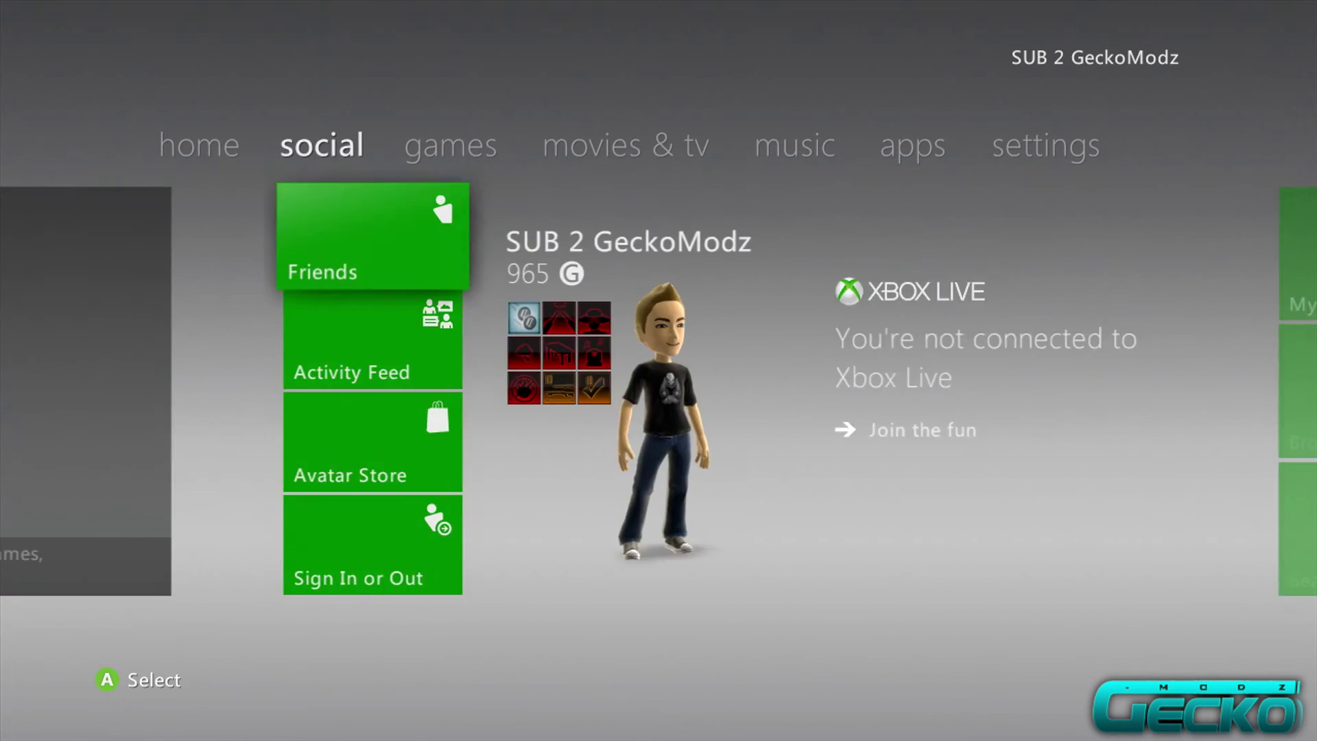
{"action": "key", "text": "Left"}
{"action": "key", "text": "Left"}
{"action": "key", "text": "Left"}
{"action": "key", "text": "Left"}
{"action": "key", "text": "Left"}
{"action": "key", "text": "Left"}
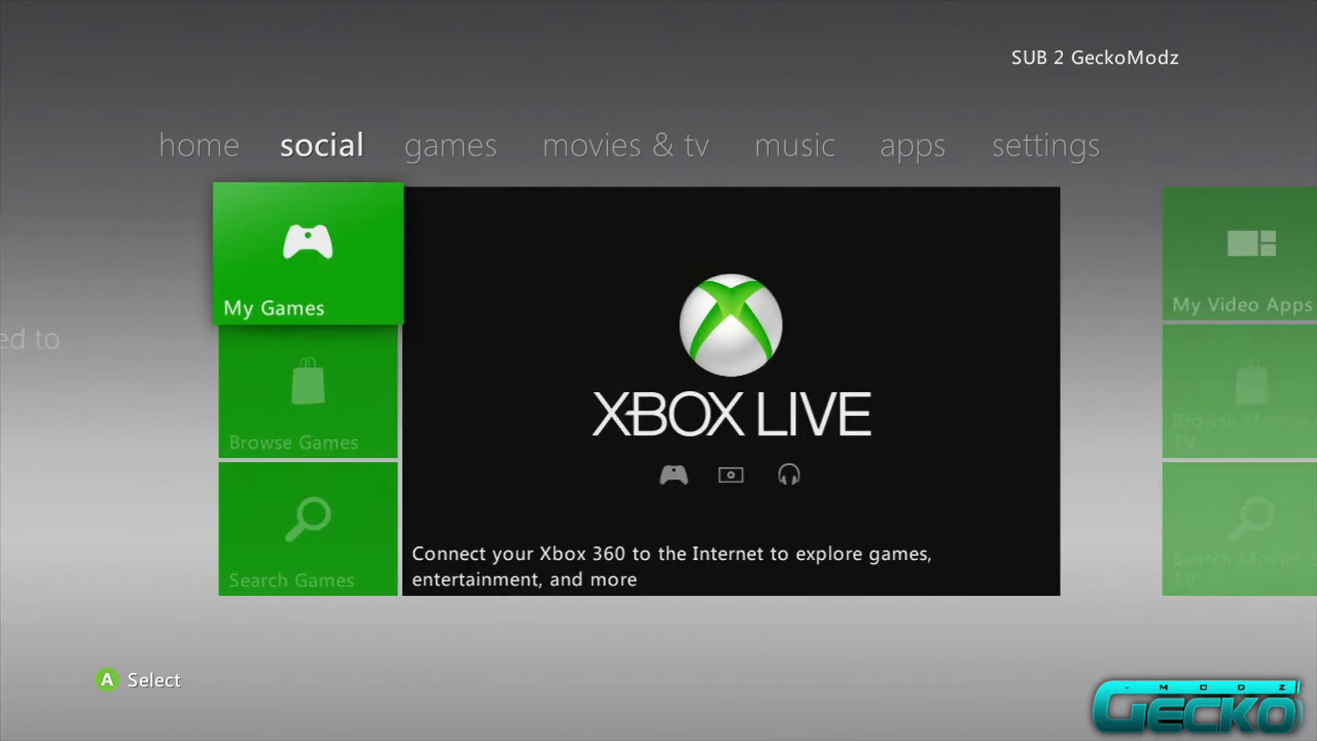
{"action": "key", "text": "super"}
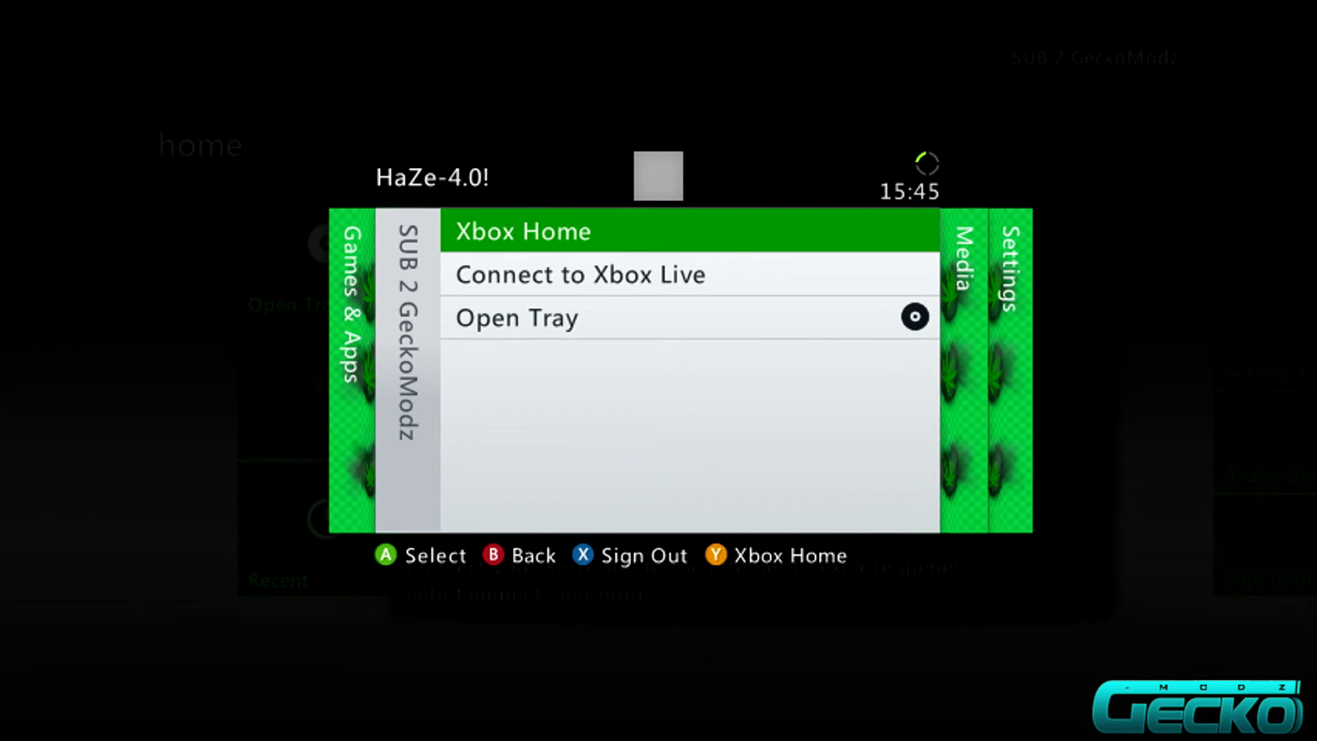
{"action": "key", "text": "Escape"}
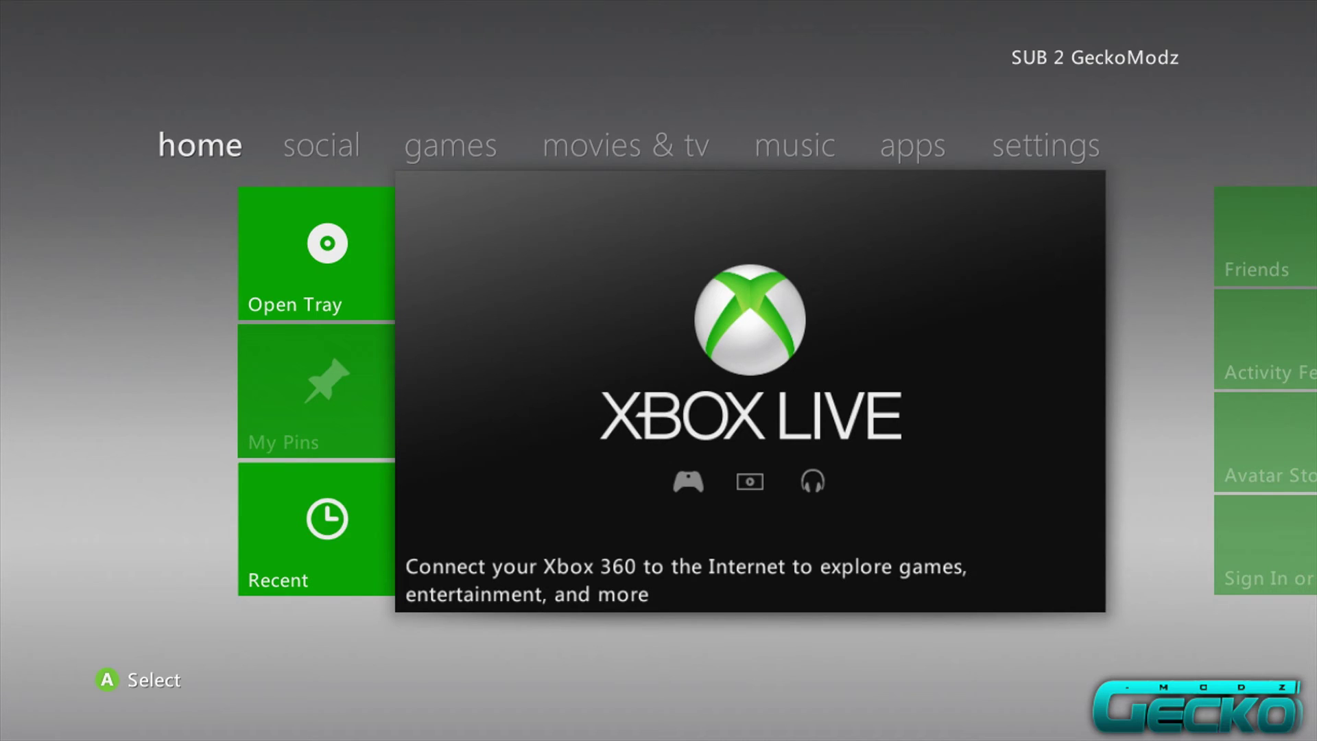
{"action": "key", "text": "super"}
{"action": "key", "text": "Return"}
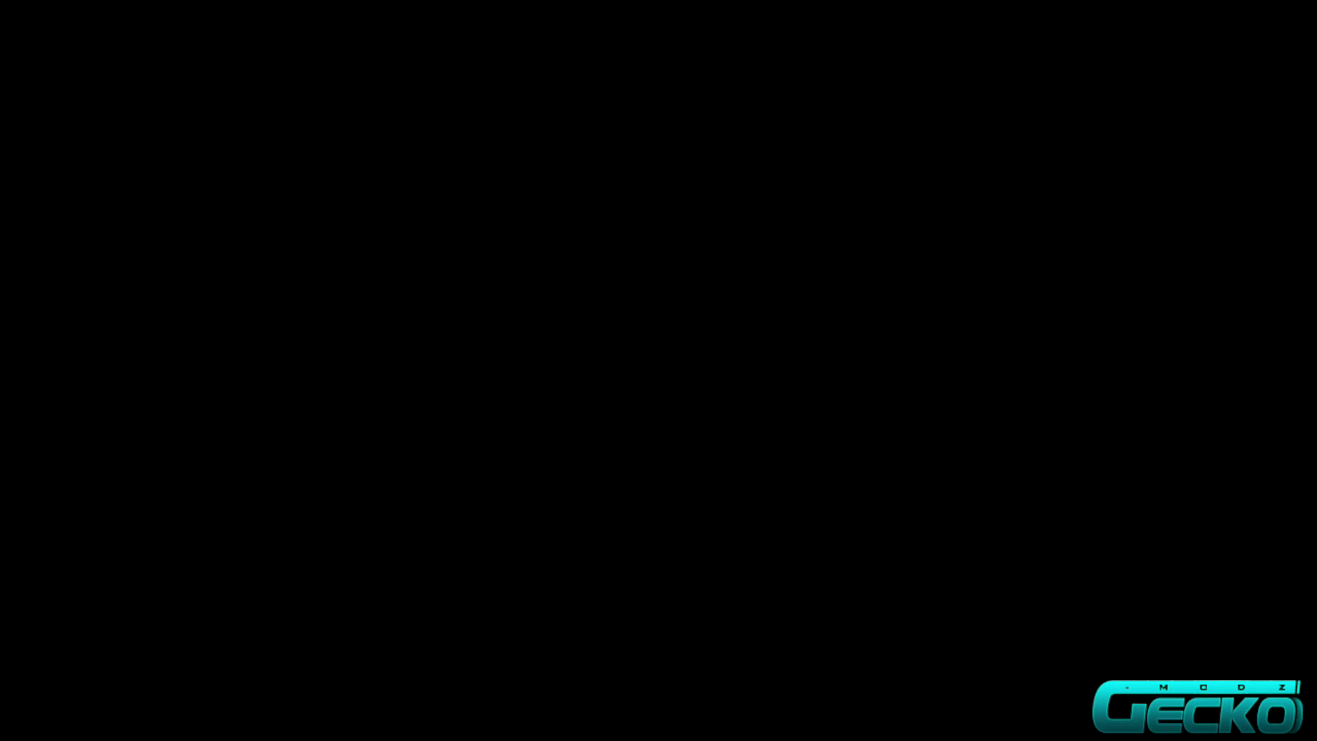